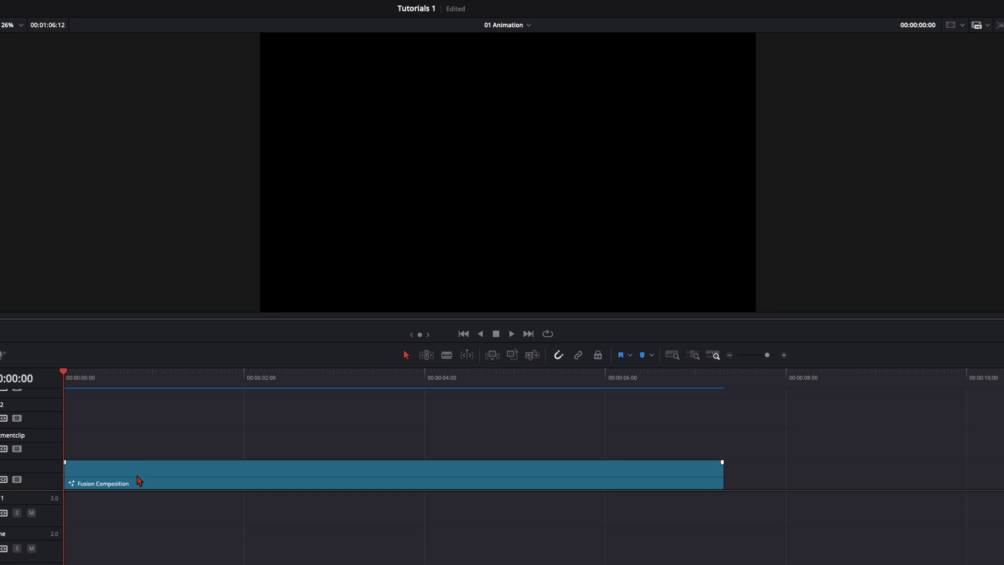
Step: Select the Fusion Composition clip on the Edit page timeline
left_click(137, 476)
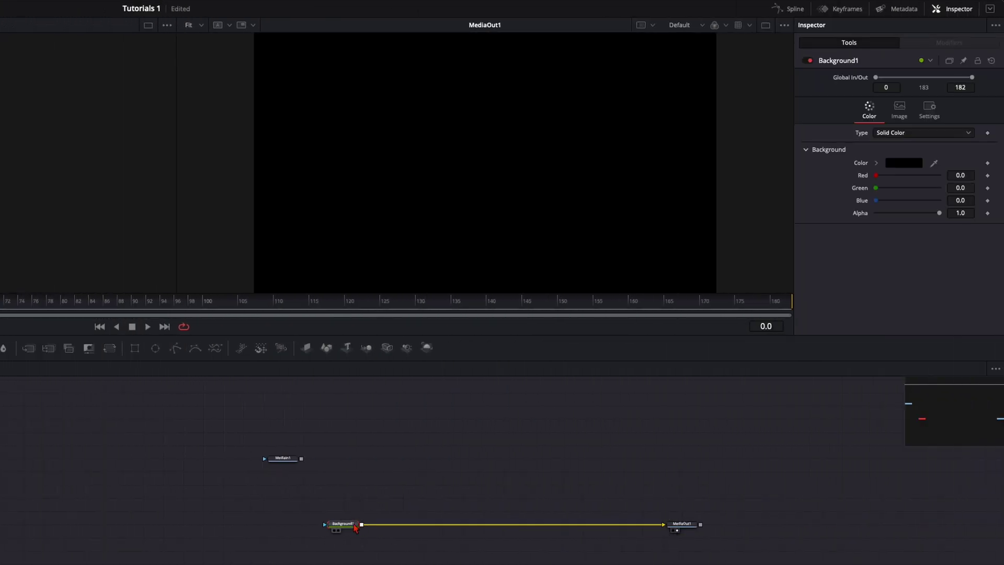
Step: Change the Background1 colour to red-orange (R 0.976, G 0.278, B 0.0)
left_click(905, 163)
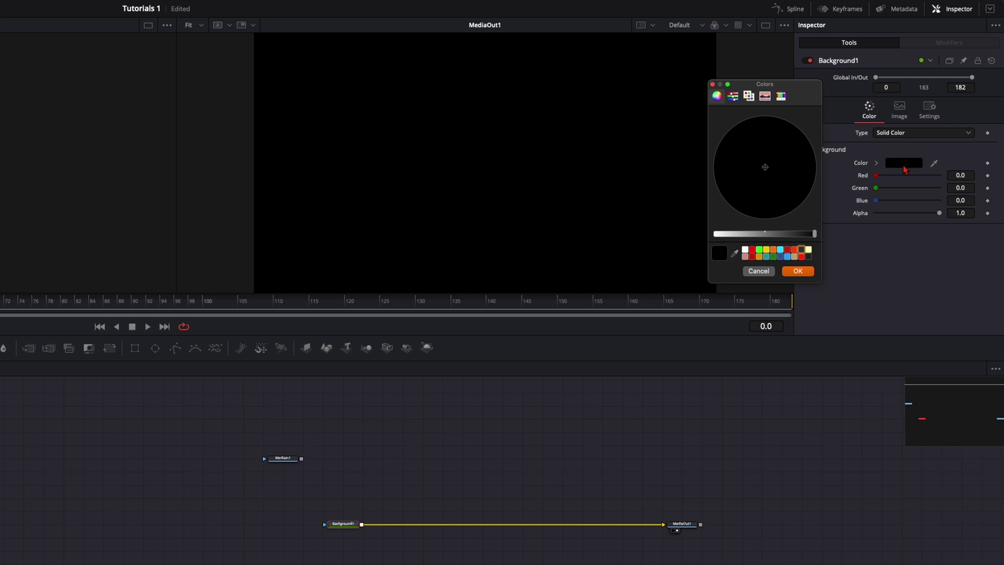
left_click(801, 255)
left_click(798, 271)
left_click(388, 489)
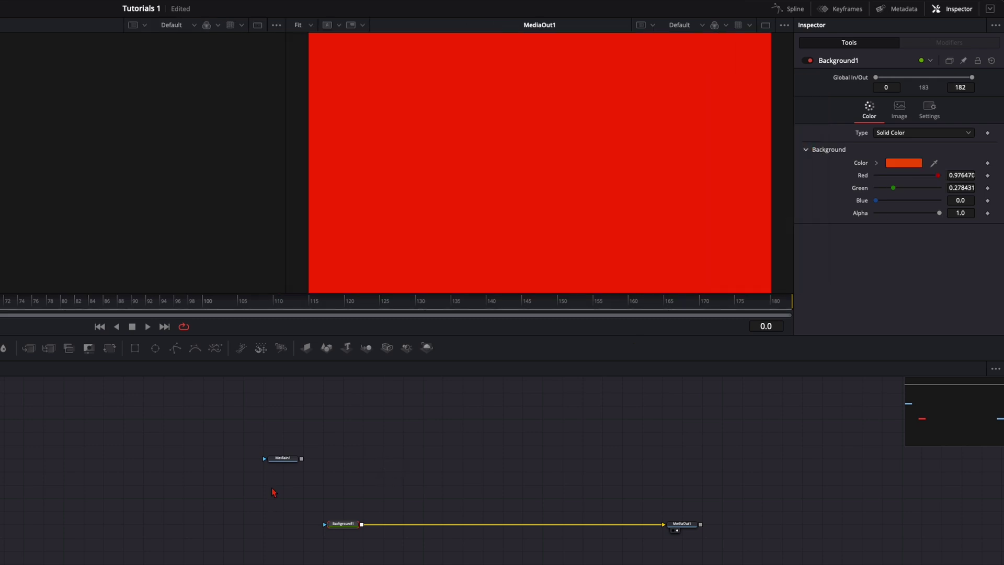
Step: Show MediaIn1 in the left viewer and widen the output viewer beside it
left_click(274, 465)
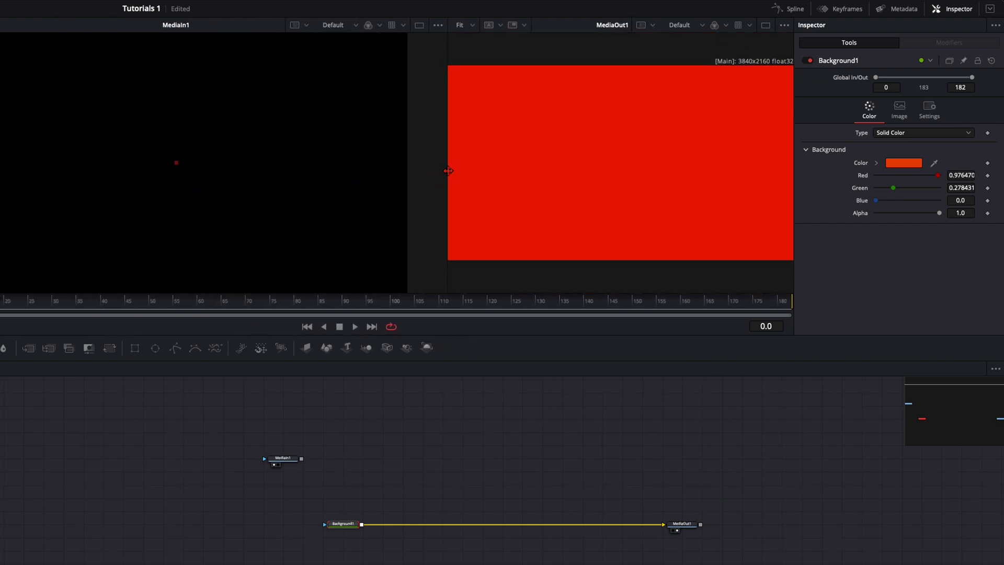
left_click_drag(448, 171, 348, 180)
left_click(402, 483)
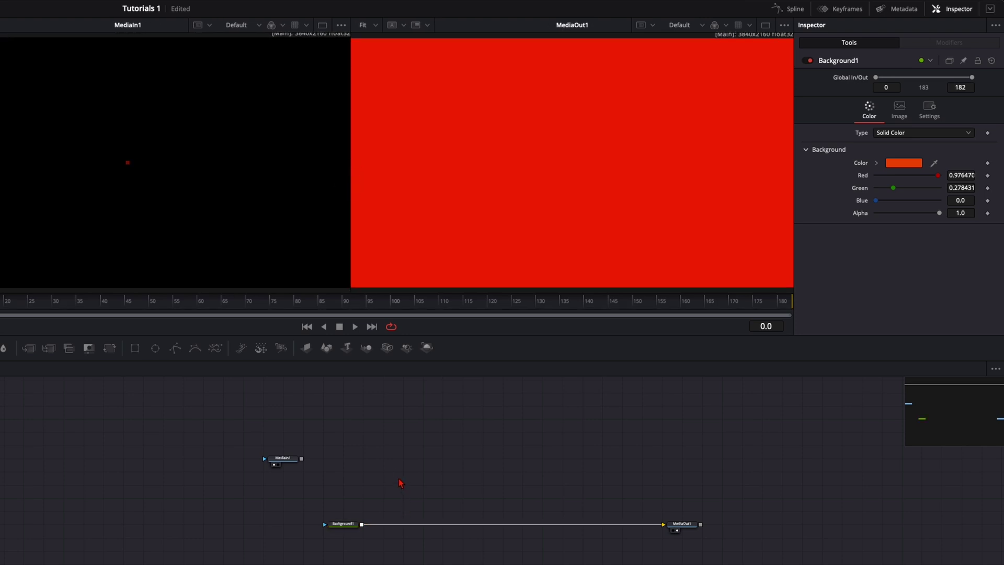
left_click(350, 526)
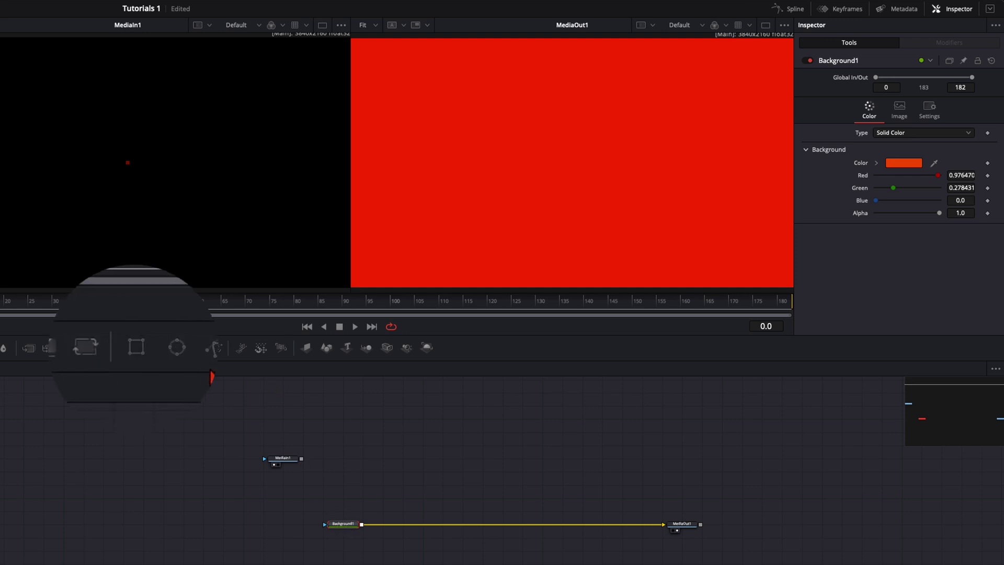
Step: Add a Rectangle1 mask left of Background1 and go to frame 25
left_click(135, 347)
left_click_drag(343, 511, 283, 523)
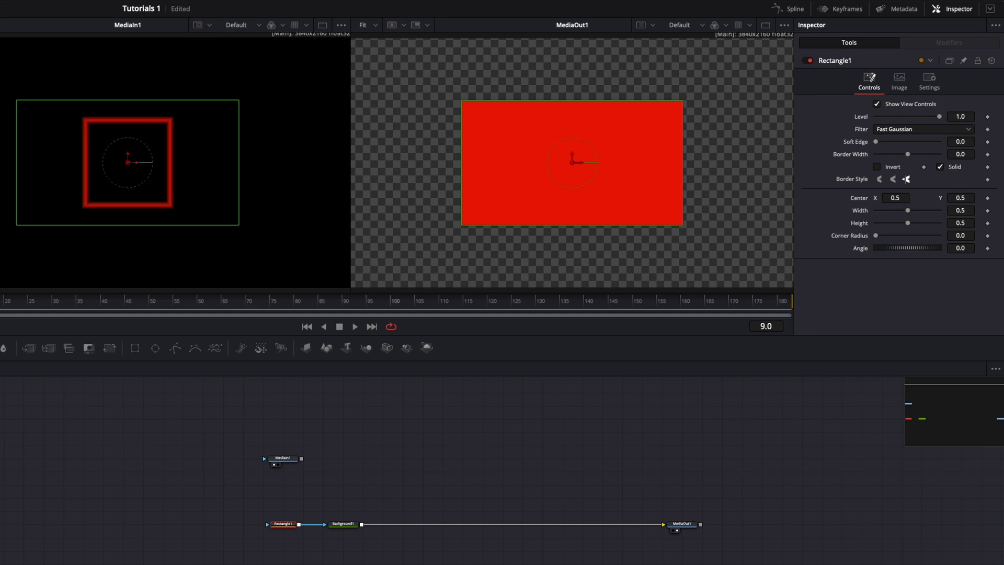
left_click(8, 302)
left_click_drag(8, 302, 30, 306)
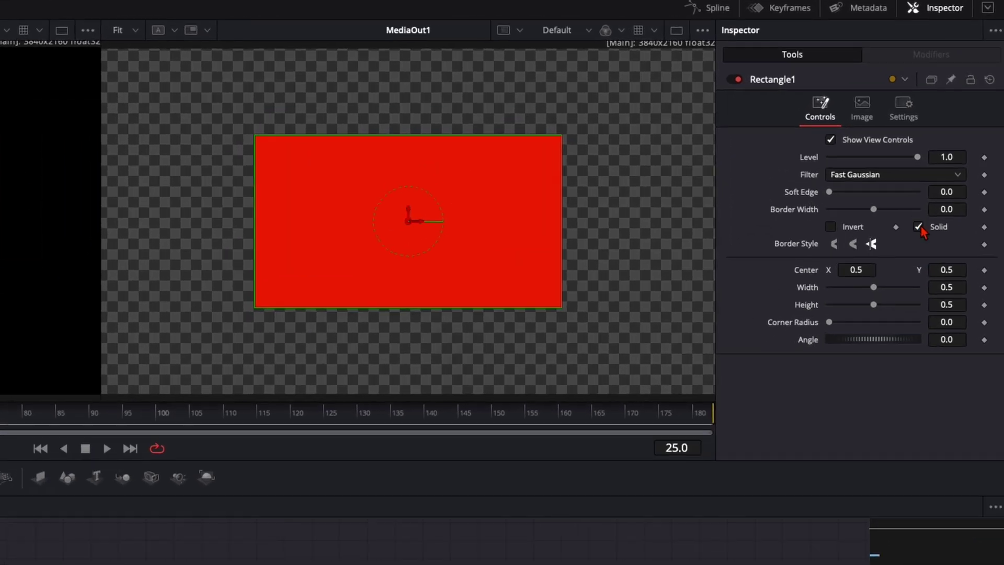
Step: Turn off the rectangle's Solid fill and set its Border Width to 0.0098
left_click(939, 166)
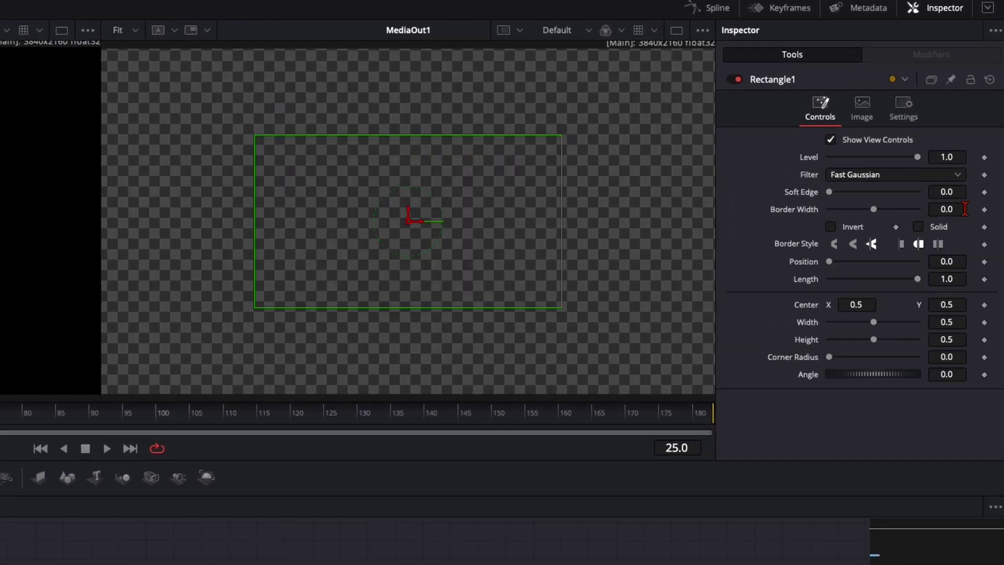
left_click(942, 211)
type("0.0095")
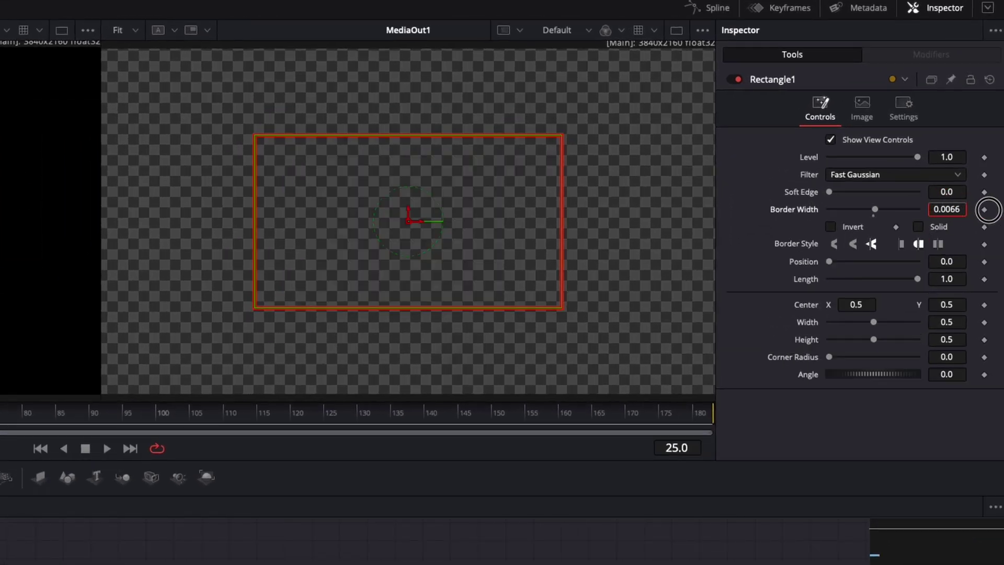
key("Up")
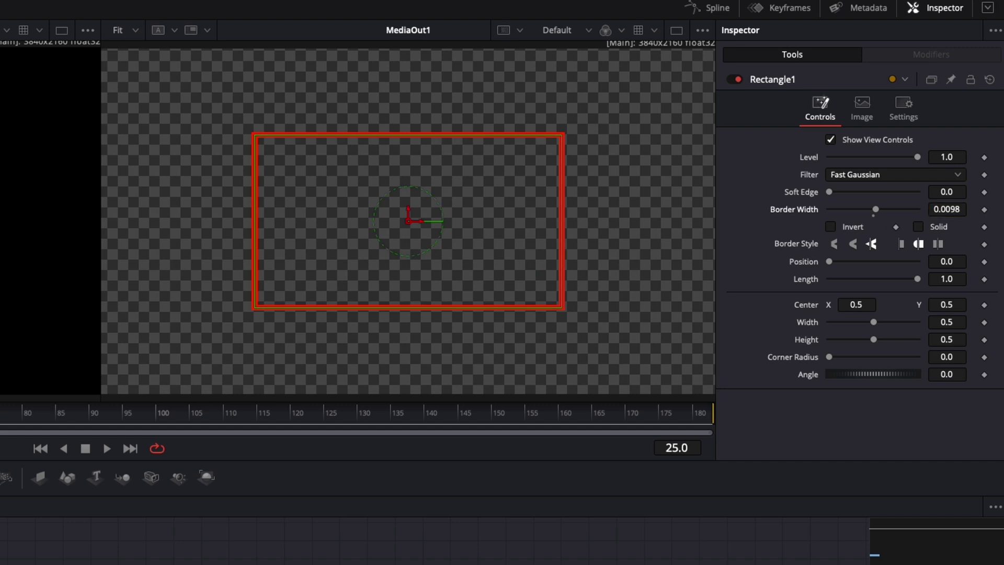
left_click(917, 228)
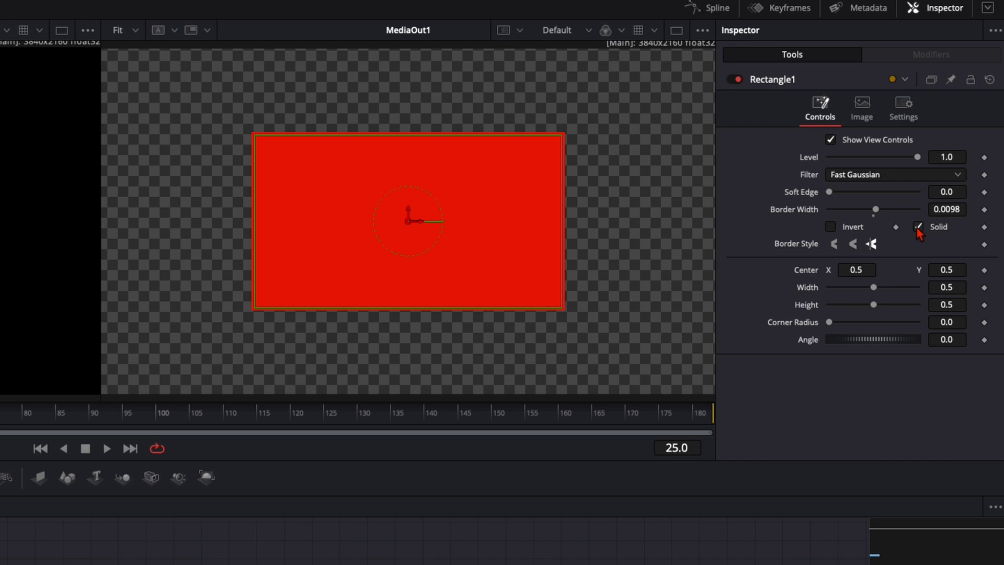
left_click(917, 228)
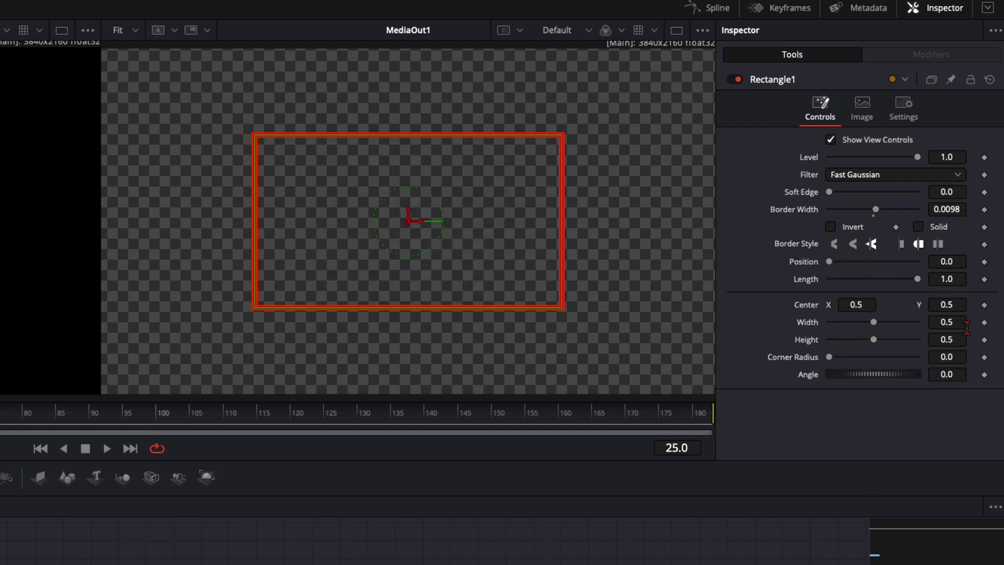
Step: Set Rectangle1's Width to 0.28 and keyframe Width and Height at frame 25
left_click_drag(952, 323, 799, 323)
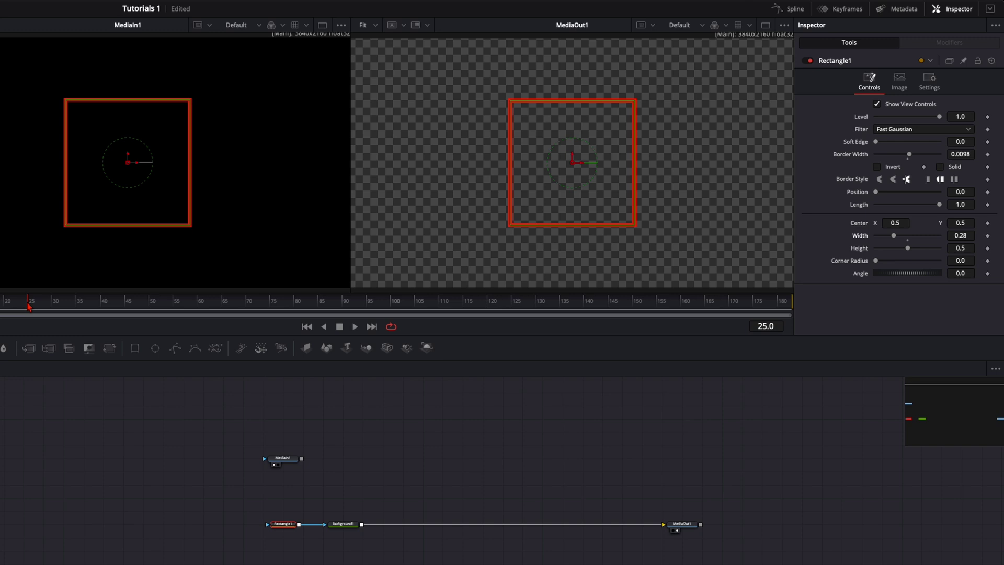
mouse_move(30, 307)
left_mouse_down()
mouse_move(2, 307)
mouse_move(29, 307)
left_mouse_up()
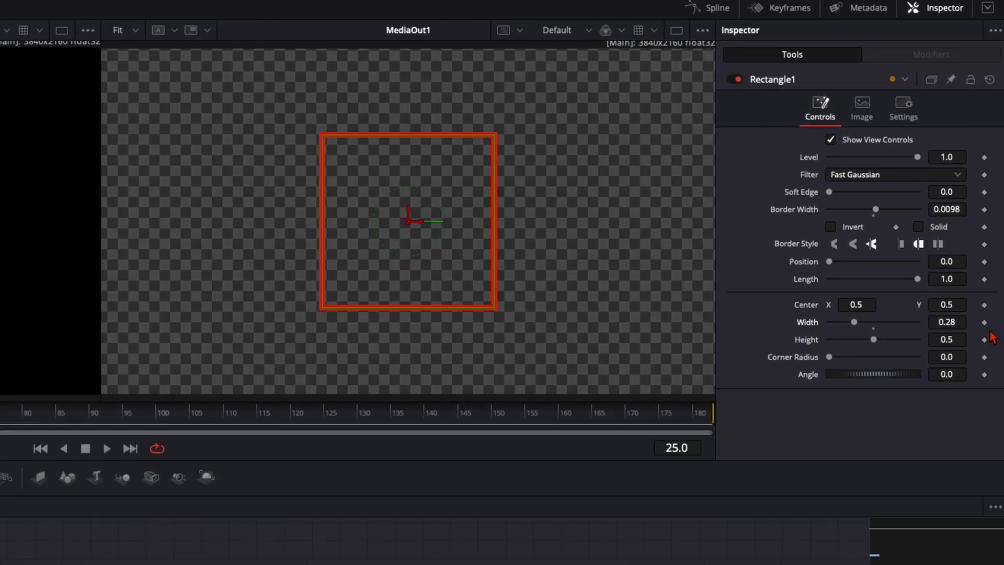
left_click(984, 322)
left_click(984, 340)
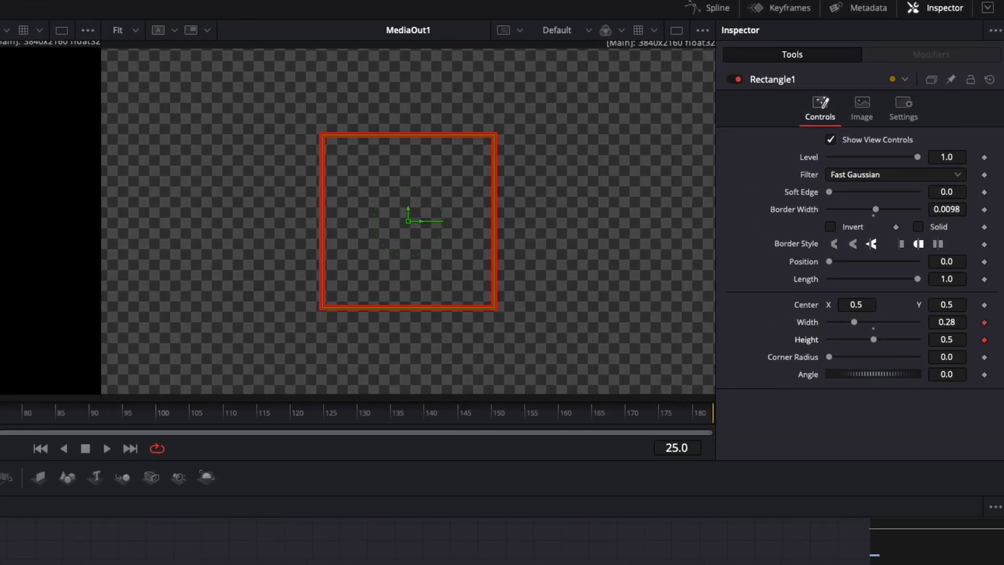
Step: At frame 0, set Width and Height to 0, then play the outline growing
left_click_drag(677, 448, 630, 448)
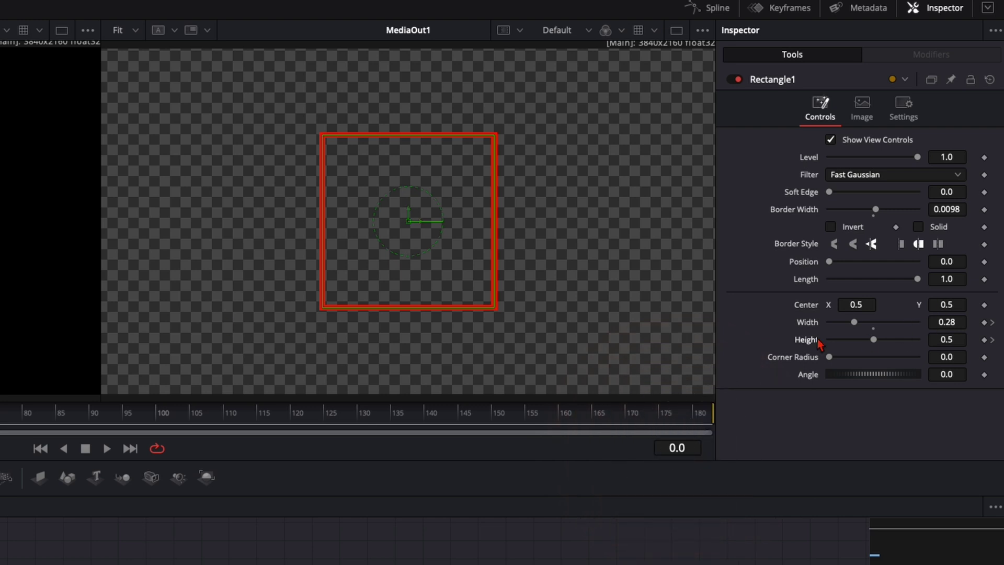
left_click(949, 322)
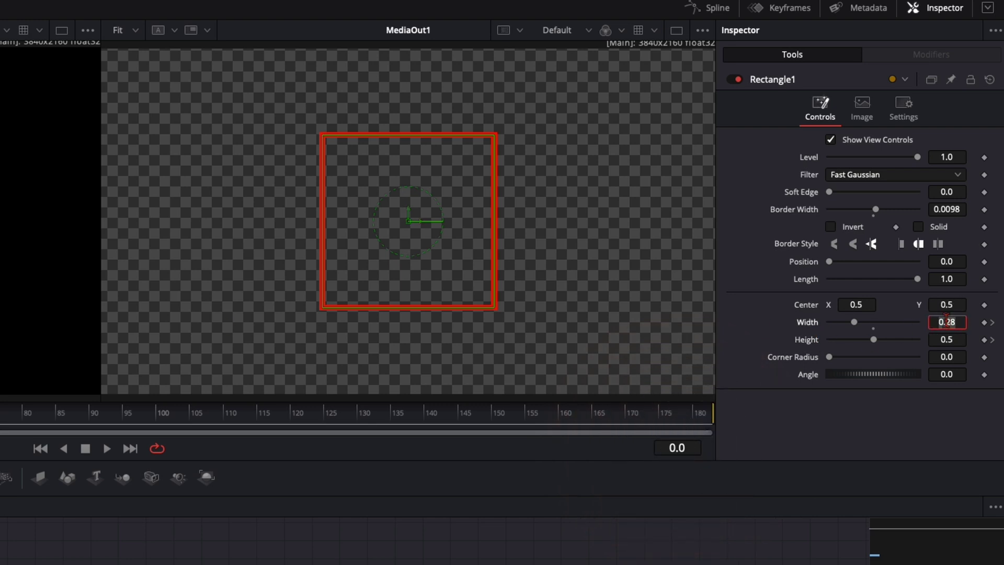
left_click(949, 339)
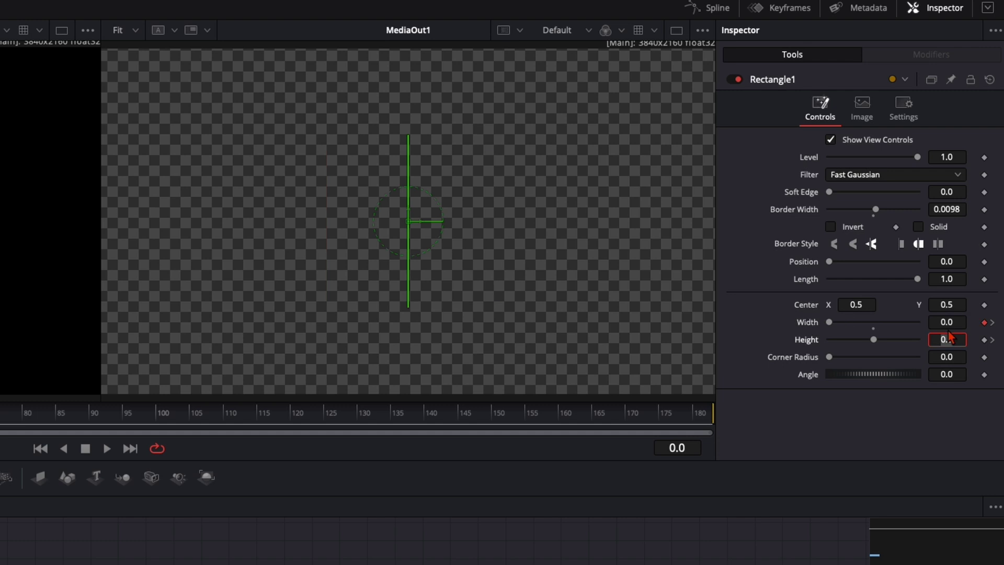
type("0")
key("Tab")
key("Escape")
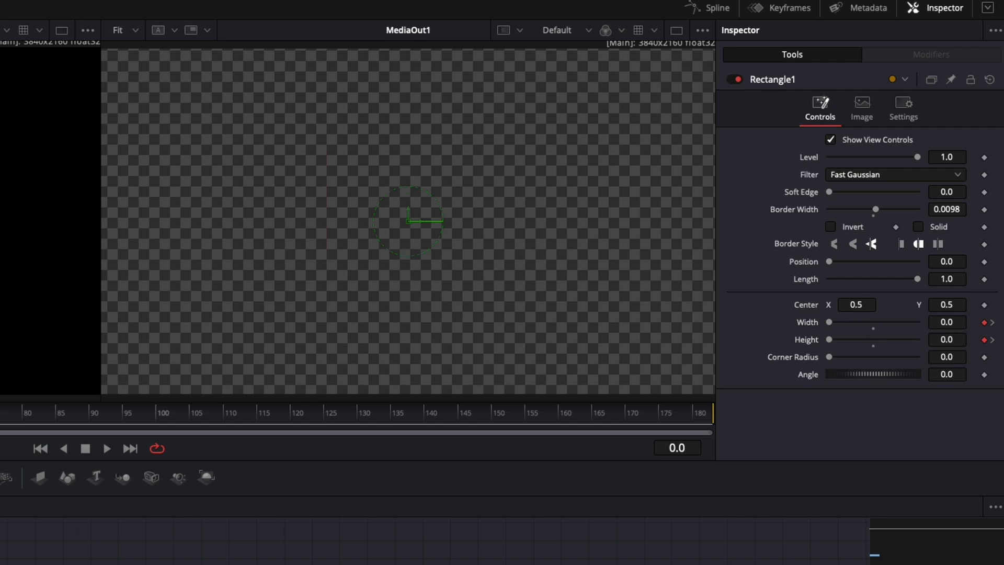
key("space")
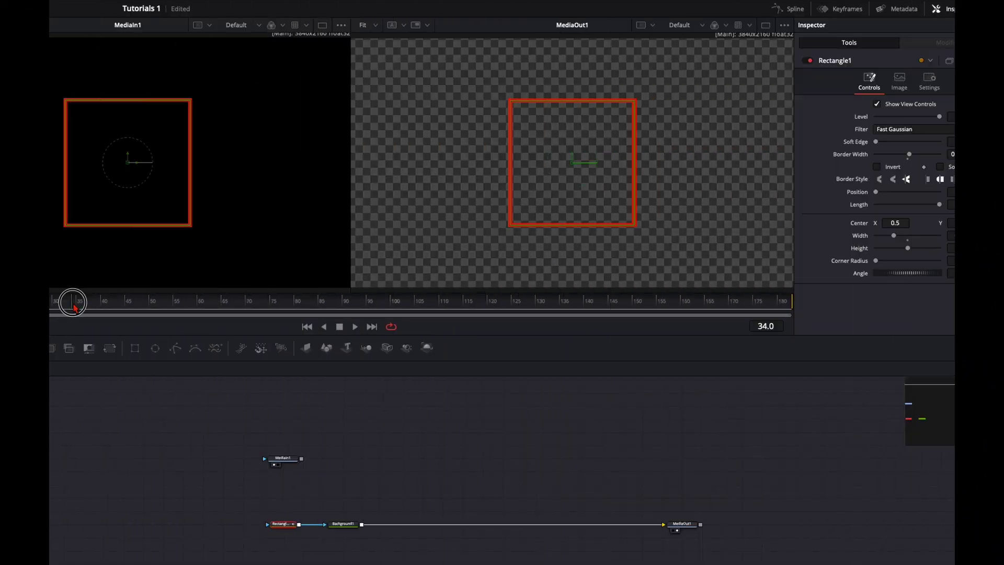
Step: Keyframe Rectangle1's Angle at 0.0 on frame 35
left_click_drag(77, 307, 235, 307)
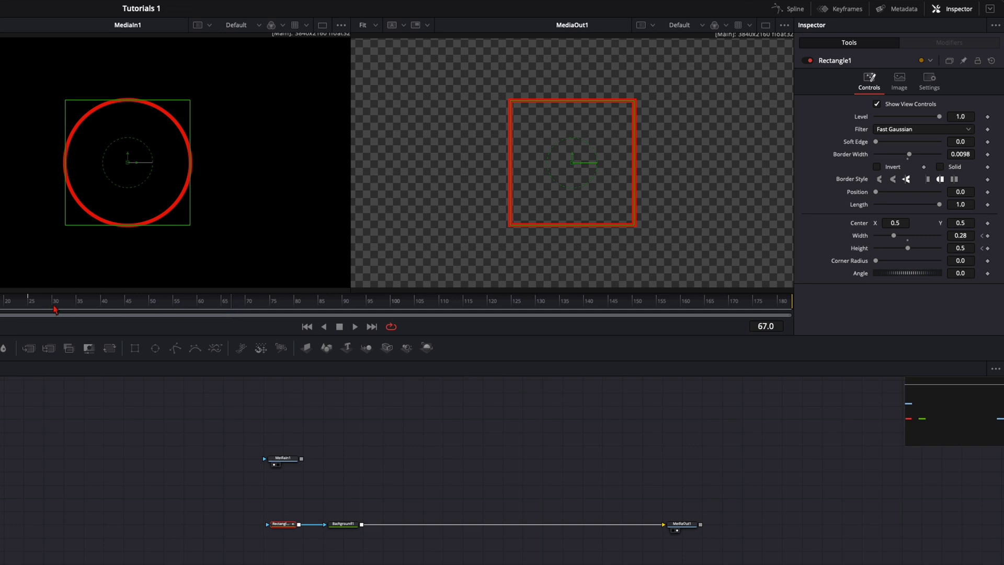
left_click_drag(36, 304, 80, 304)
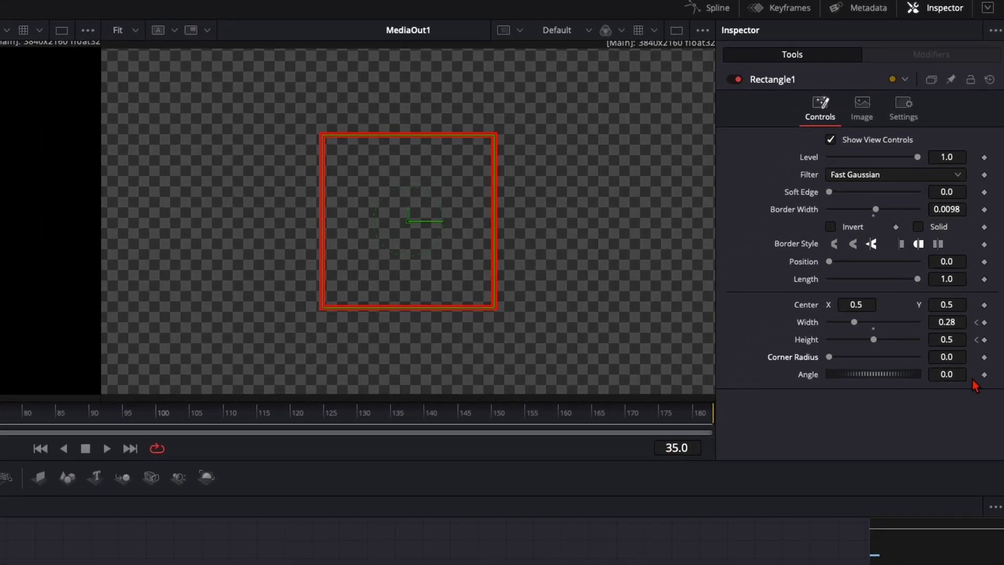
left_click(984, 375)
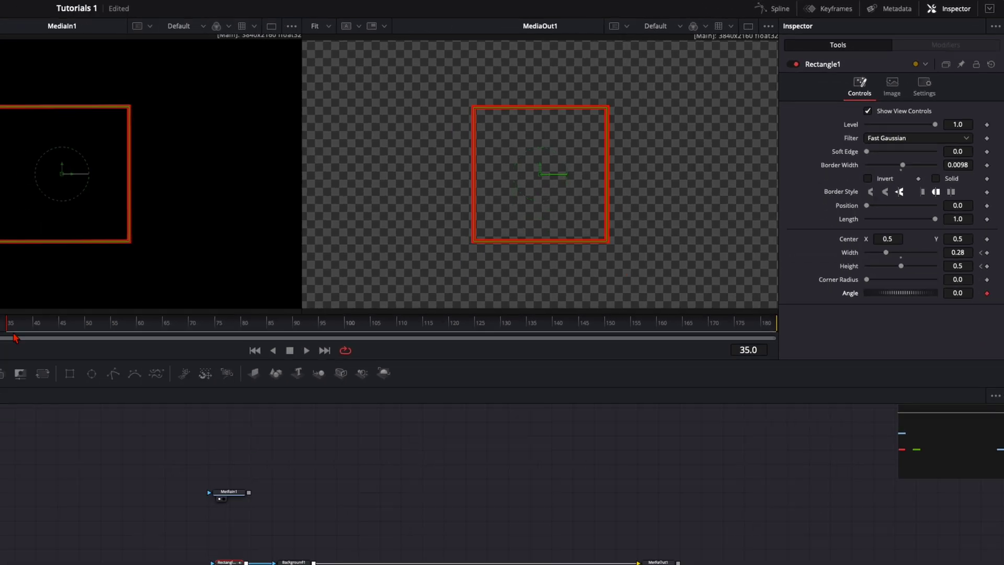
left_click_drag(82, 304, 249, 307)
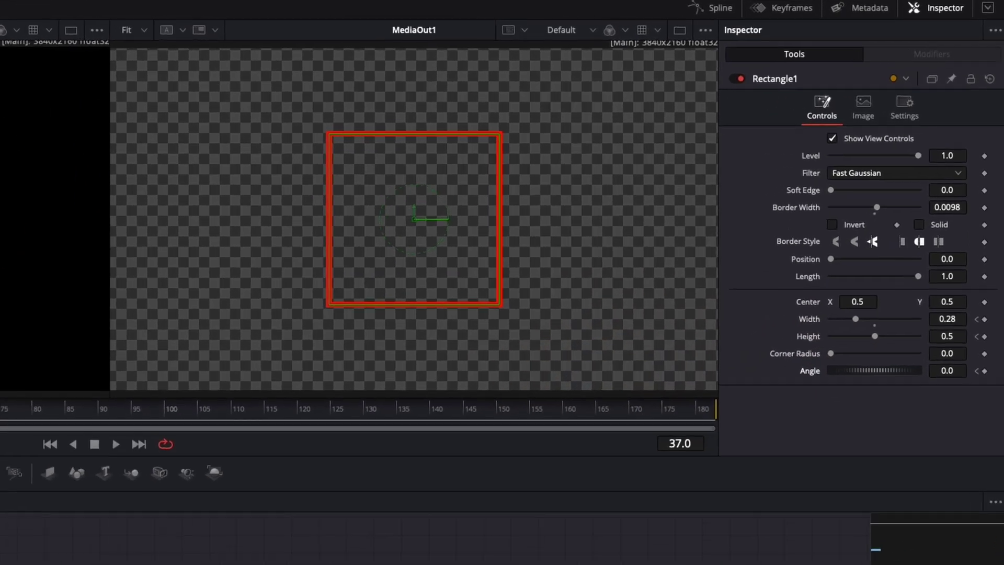
Step: Try rotating the rectangle to an Angle of 40.1, turning it into a diamond
key("Right")
key("Right")
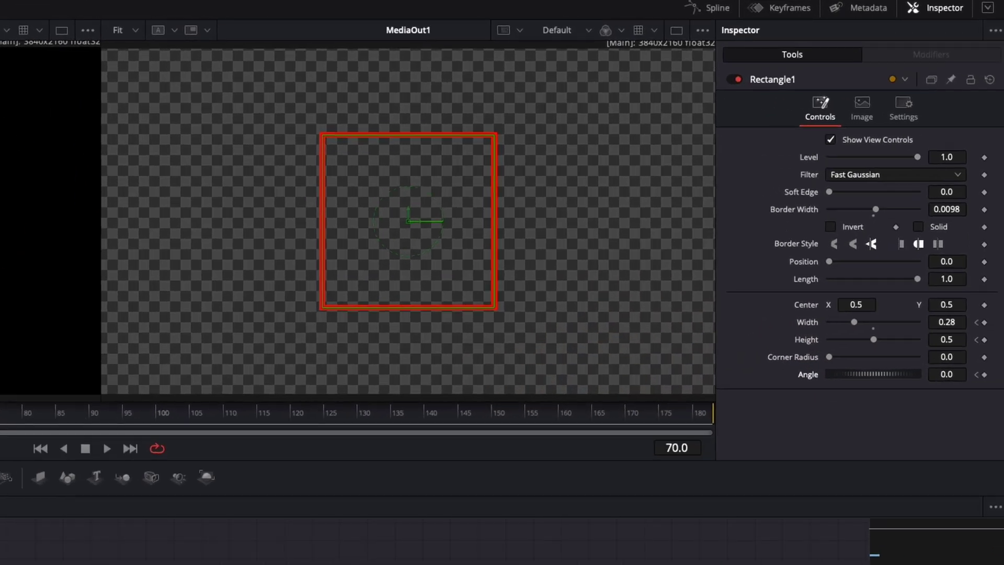
left_click(952, 374)
left_click_drag(946, 375, 947, 381)
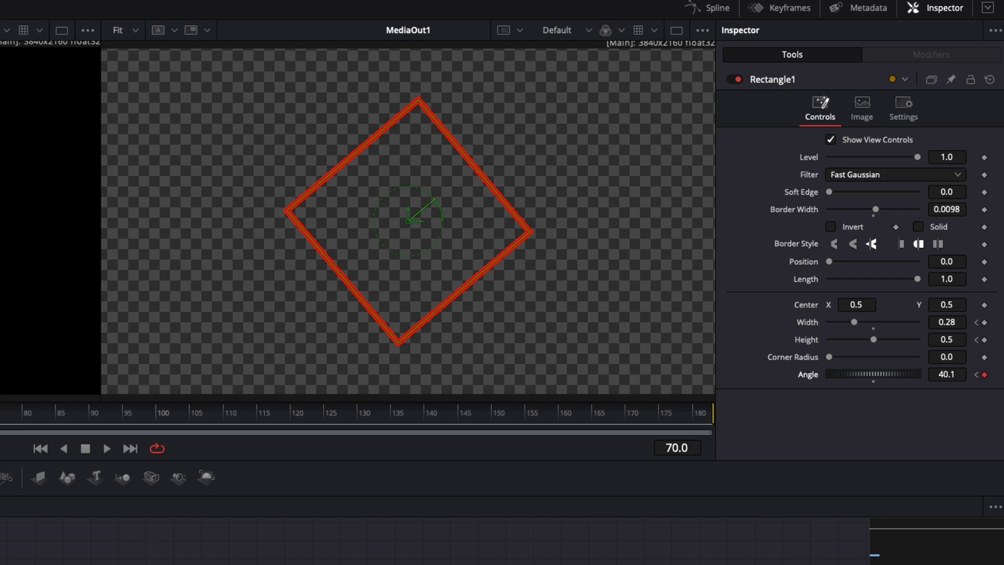
left_click_drag(31, 413, 164, 416)
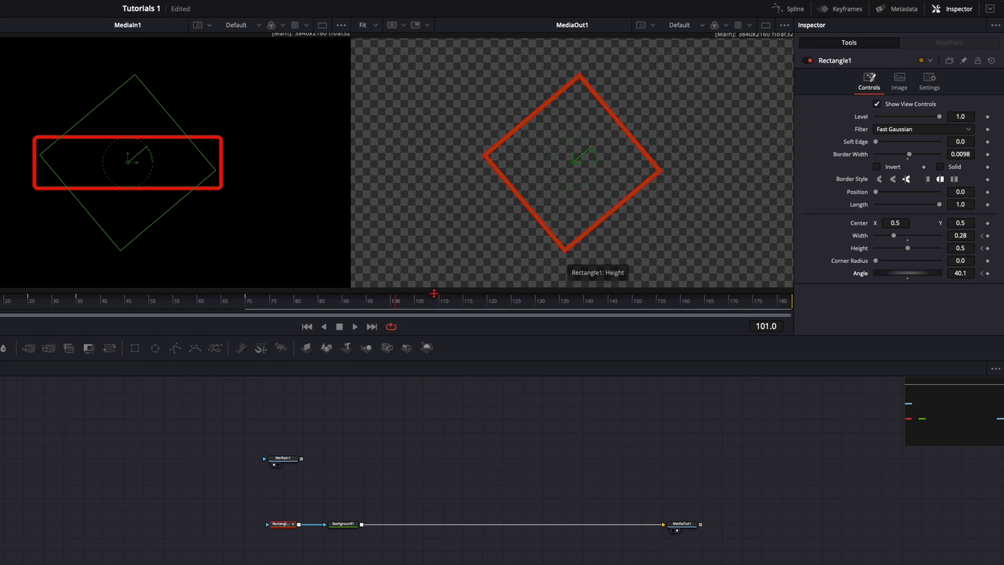
Step: At frame 70, set the rectangle's Angle to 10080 and play back the spin
left_click(249, 308)
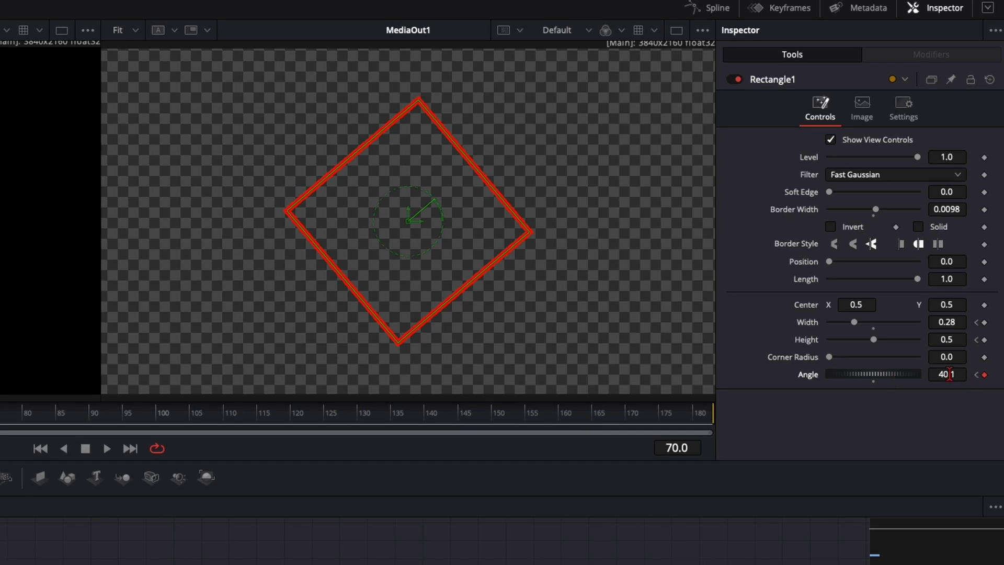
left_click(949, 375)
key("BackSpace")
key("Tab")
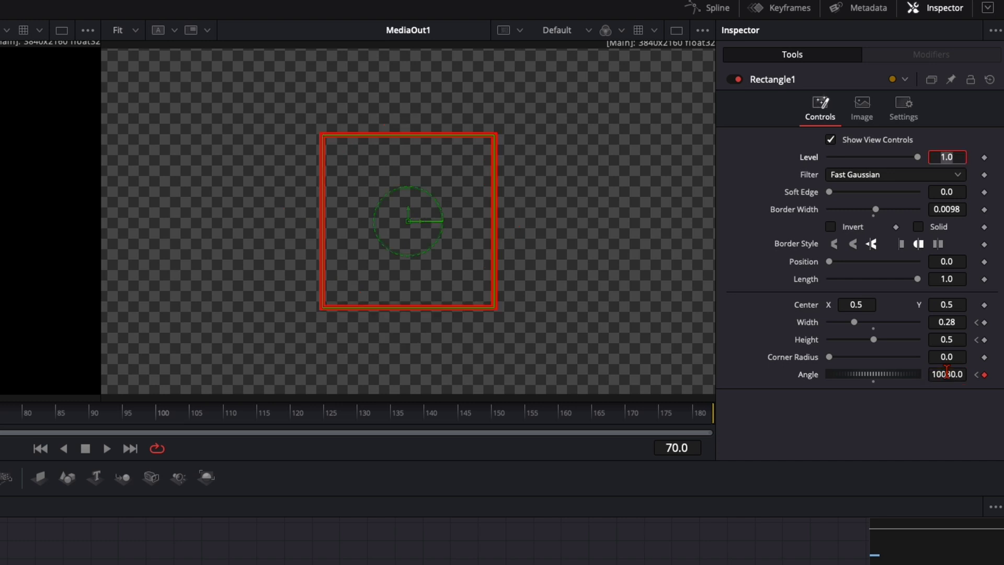
key("space")
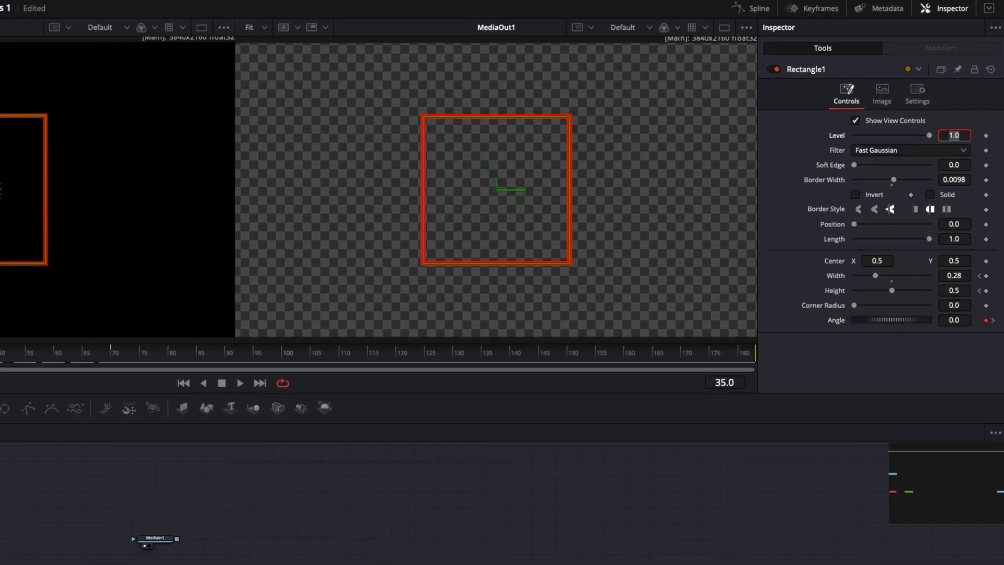
left_click_drag(80, 303, 146, 306)
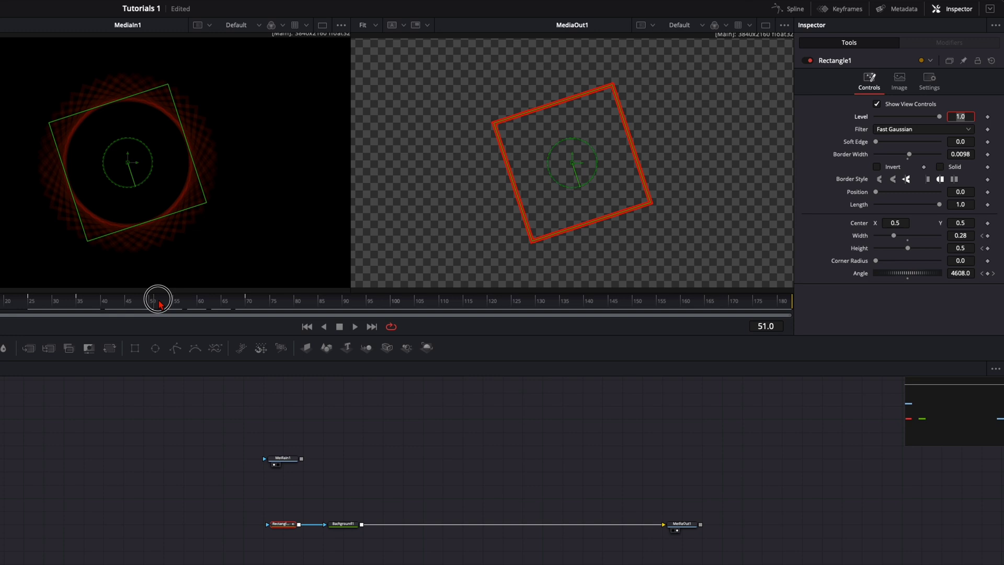
left_click_drag(161, 304, 75, 305)
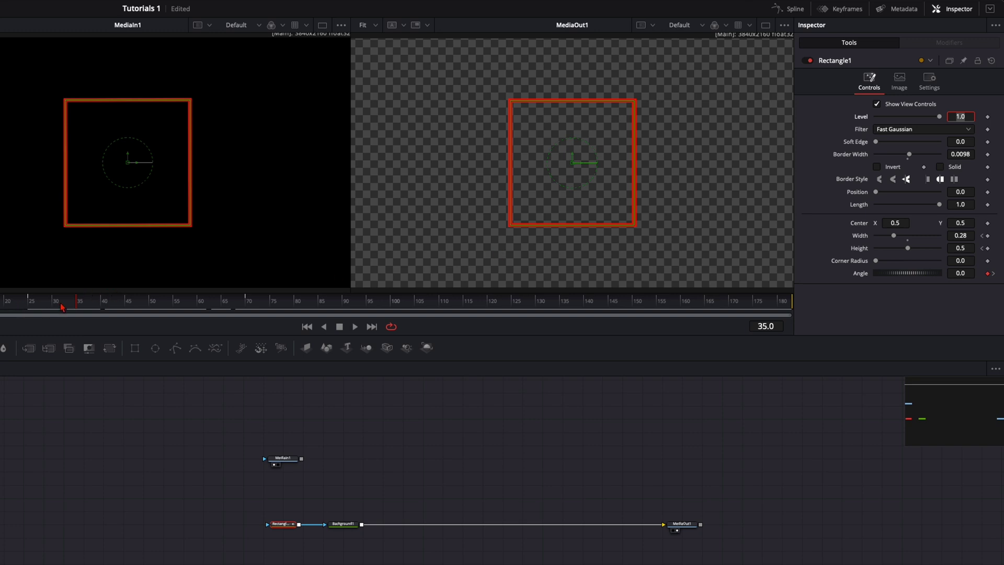
left_click_drag(32, 303, 145, 309)
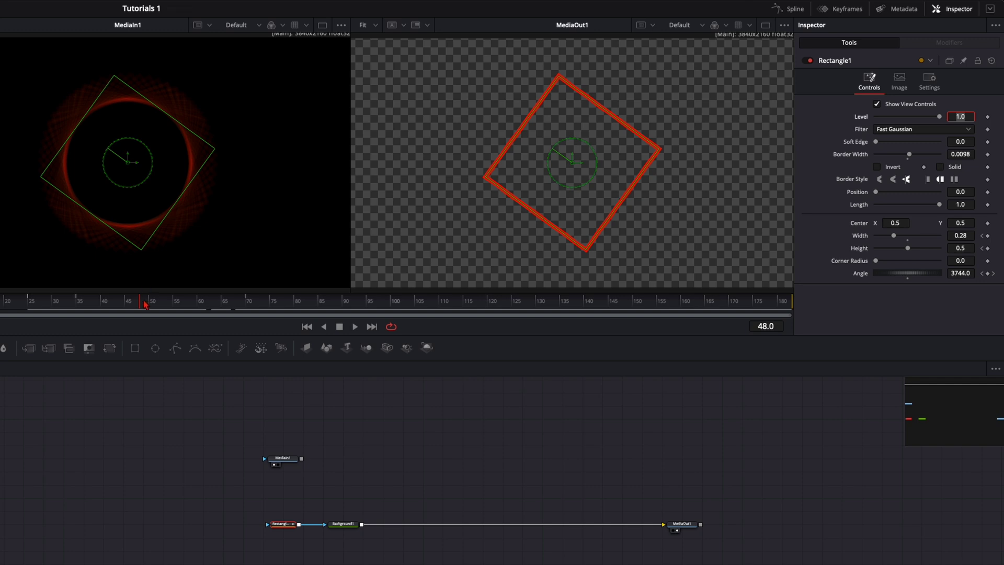
left_click_drag(146, 305, 145, 306)
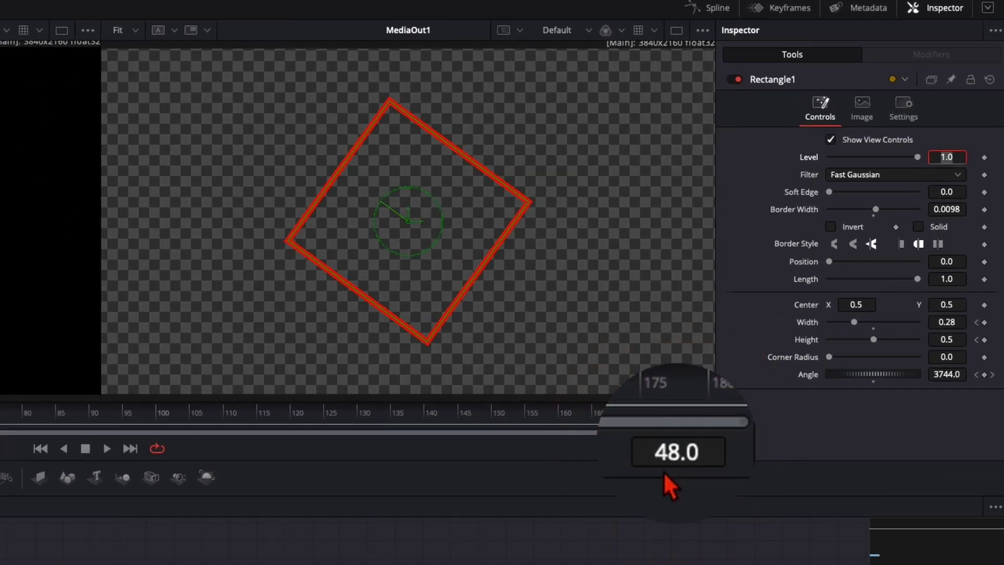
Step: Keyframe Corner Radius at frame 48, then raise it to about 1.0 at frame 70
left_click(984, 358)
type("70")
key("Return")
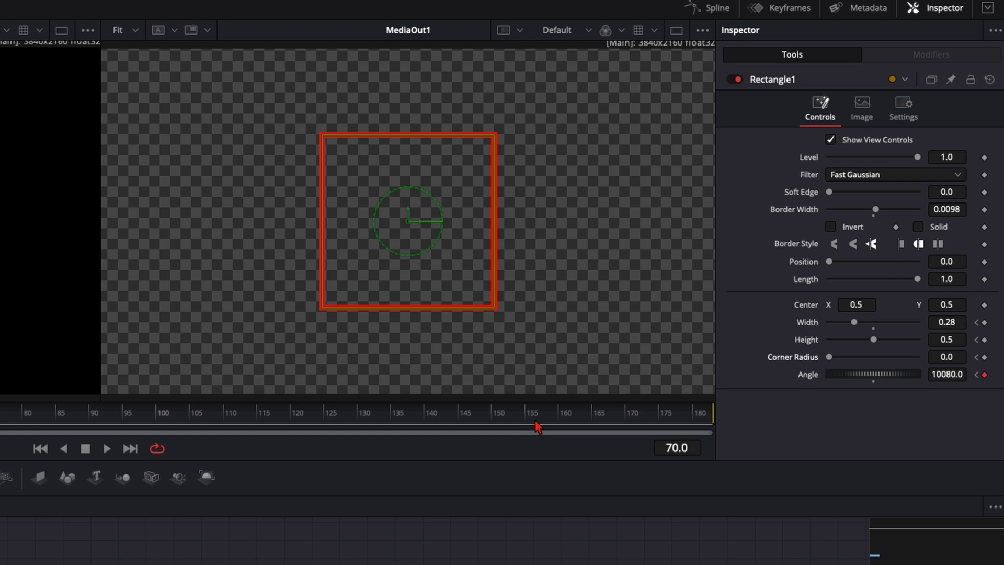
left_click_drag(831, 361, 935, 359)
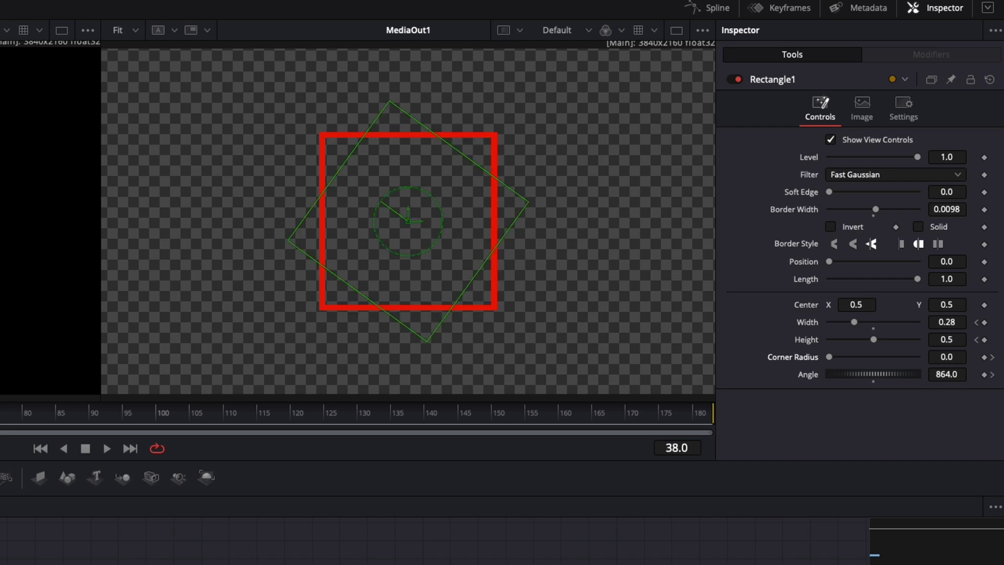
key("Left")
key("Left")
key("Left")
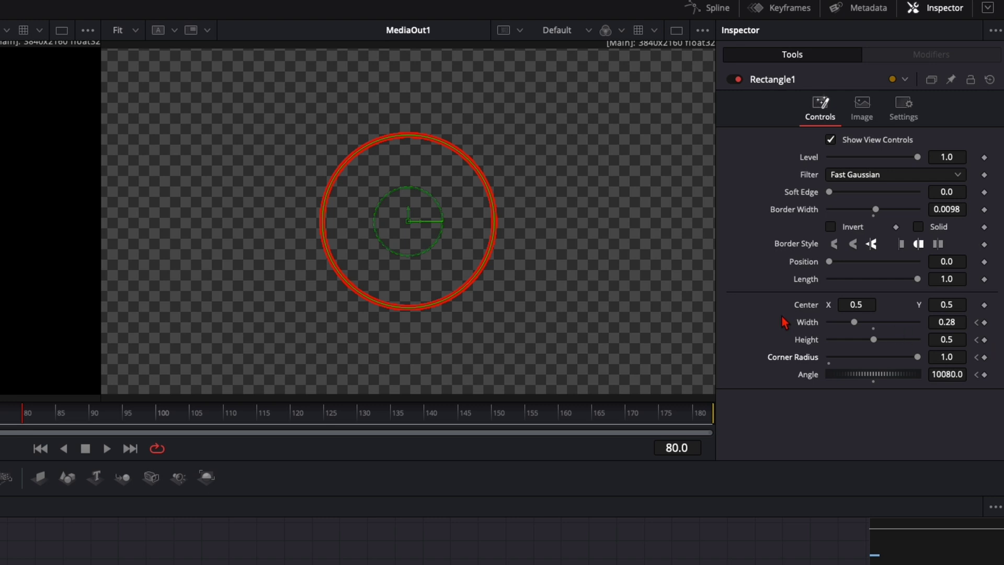
Step: Keyframe Width, Height and Corner Radius at frame 80 to hold the circle
left_click(985, 324)
left_click(985, 340)
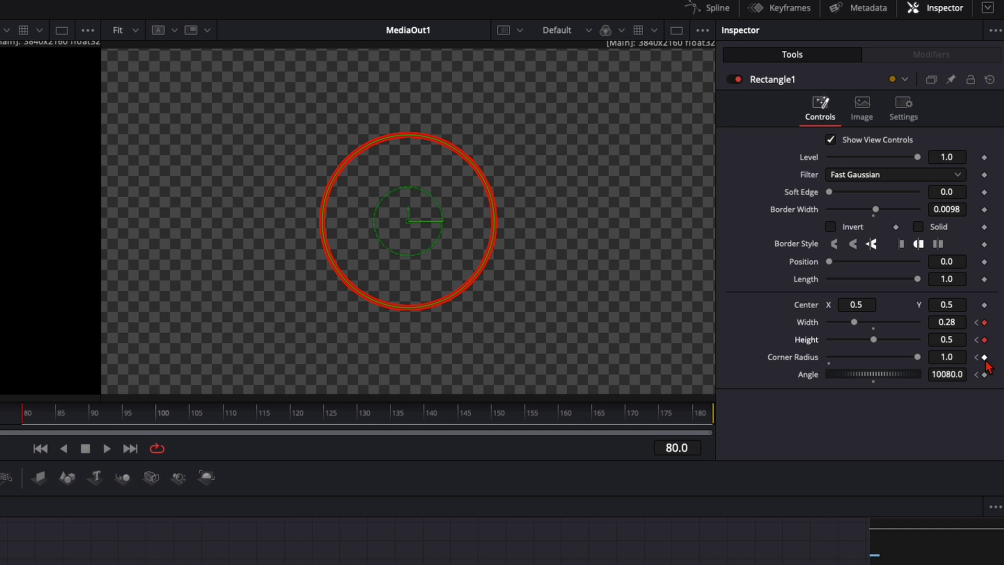
left_click(985, 358)
Step: At frame 105, lower Corner Radius to 0.079 and widen the shape to about 0.363
left_click_drag(22, 418, 191, 421)
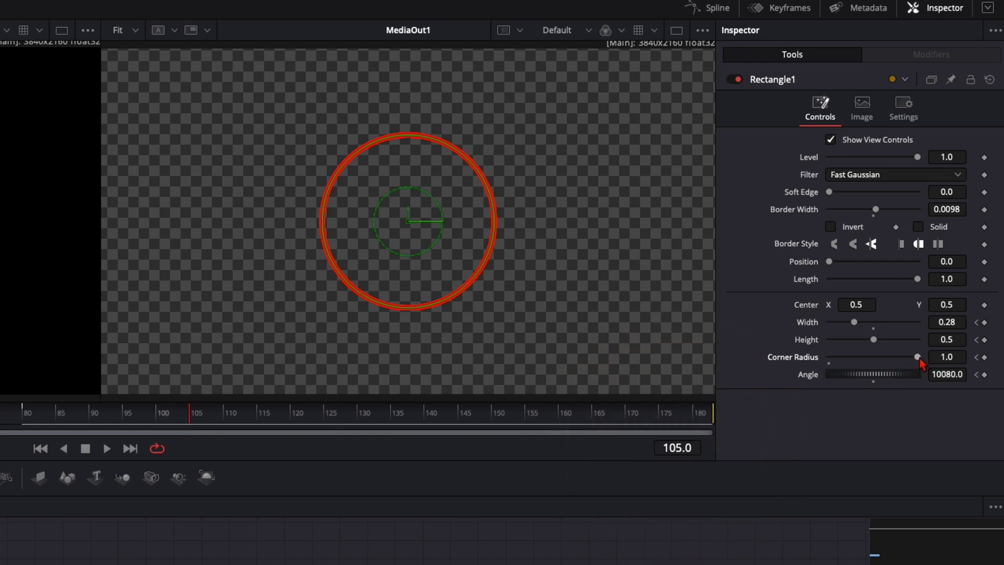
left_click_drag(917, 356, 837, 356)
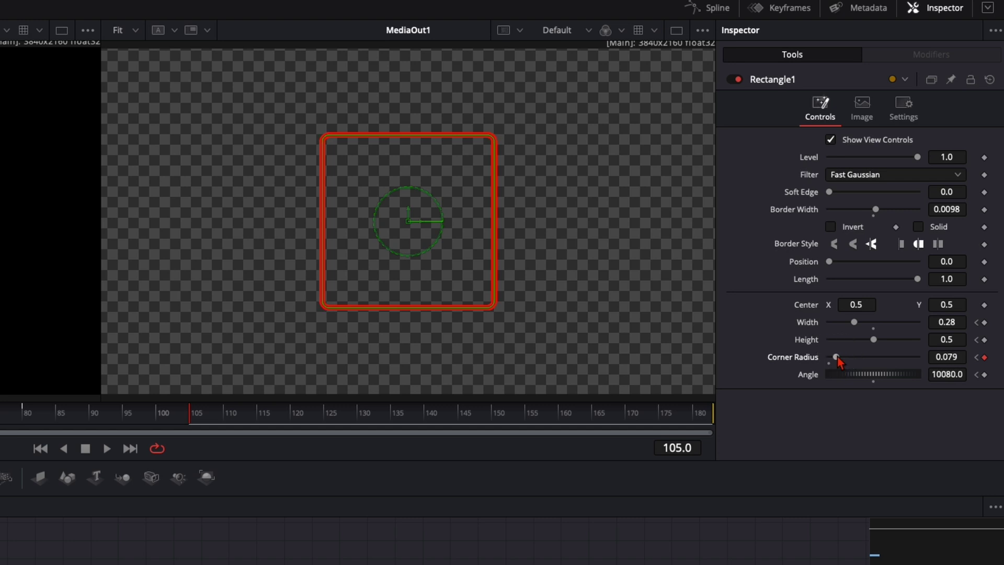
left_click_drag(947, 322, 742, 335)
left_click(983, 322)
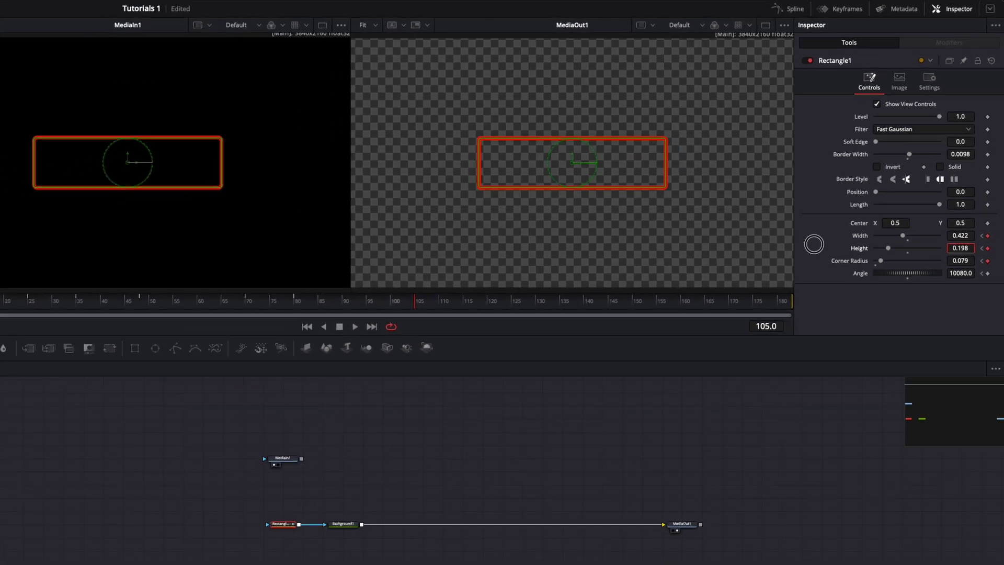
Step: Scrub from frame 83 to 105 to preview the morph into the 0.422 × 0.198 bar
left_click_drag(305, 312, 413, 312)
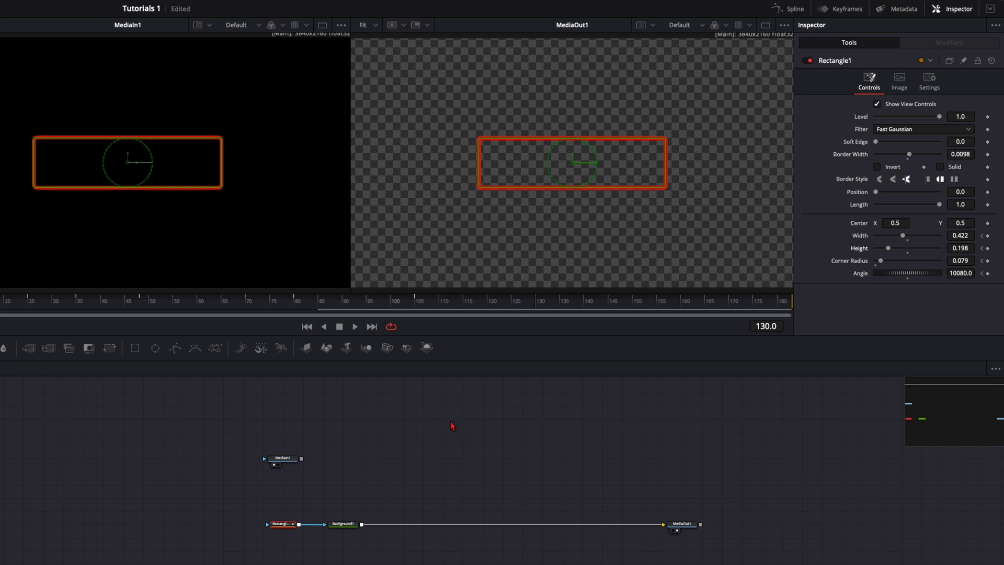
Step: Add a Background2 node merged into the composite and give it a Rectangle2 mask
left_click(442, 435)
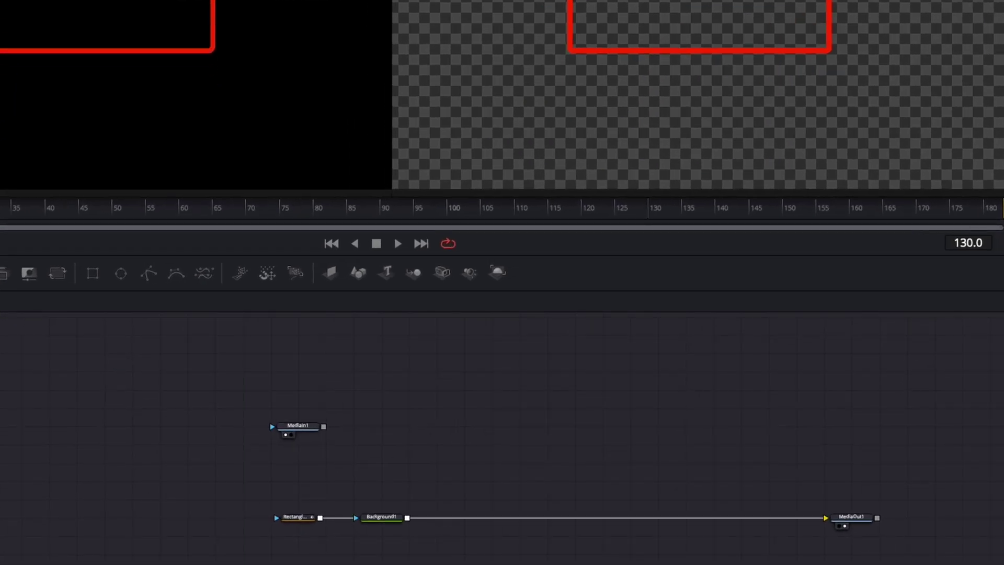
left_click_drag(3, 273, 408, 521)
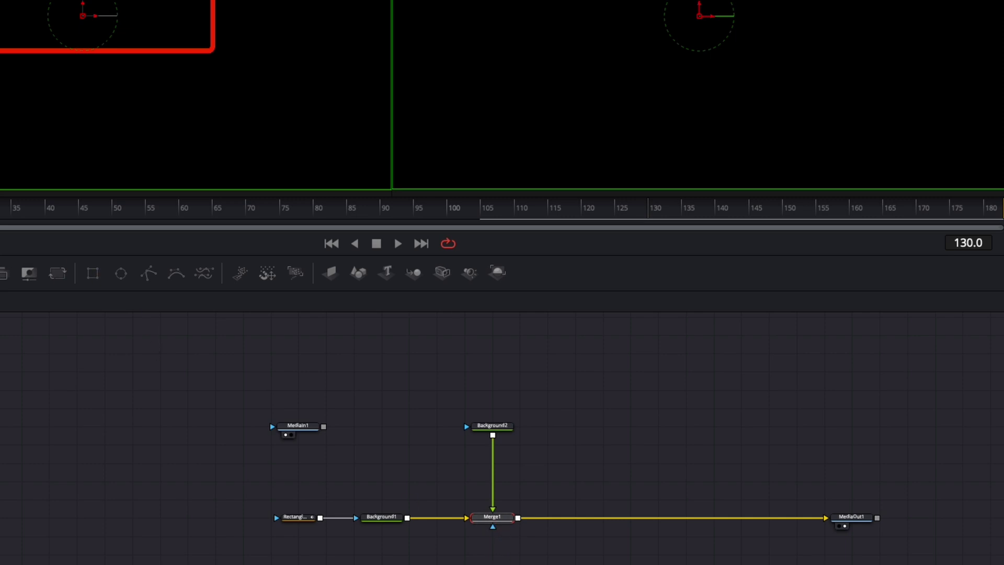
left_click_drag(94, 274, 494, 427)
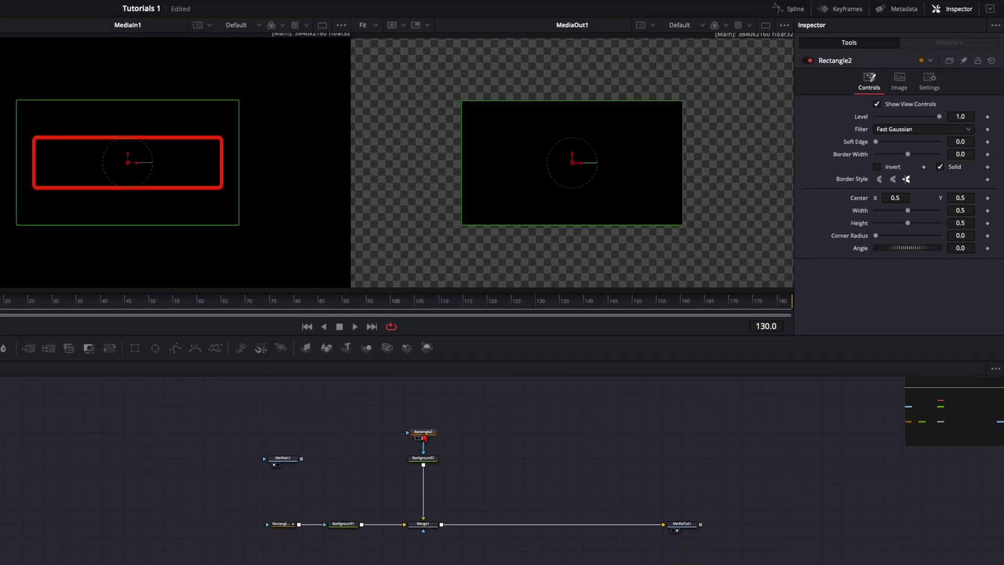
Step: Set Background2's colour to 0.368627 grey and its Alpha to about 0.213
left_click(427, 456)
left_click(899, 165)
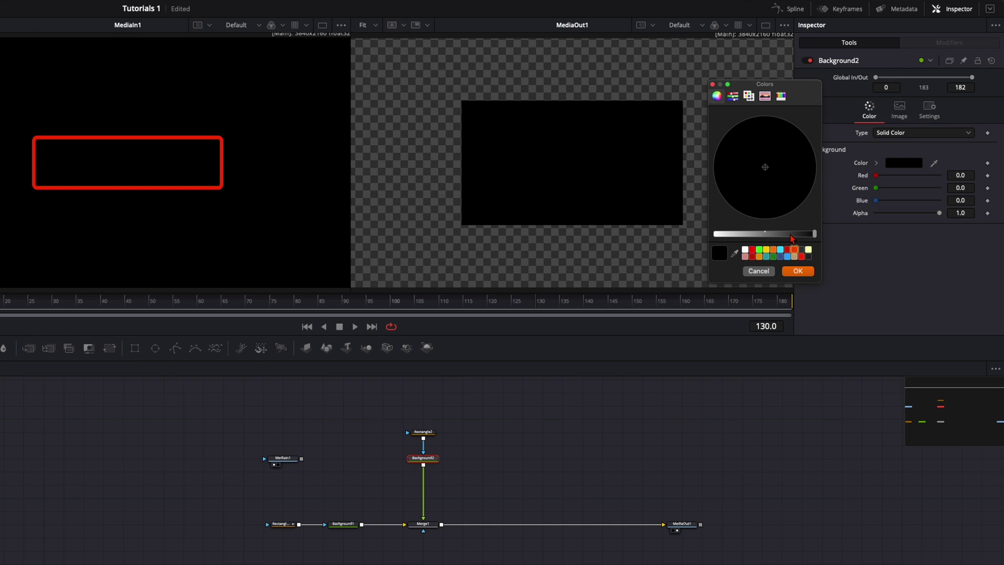
left_click_drag(793, 237, 778, 234)
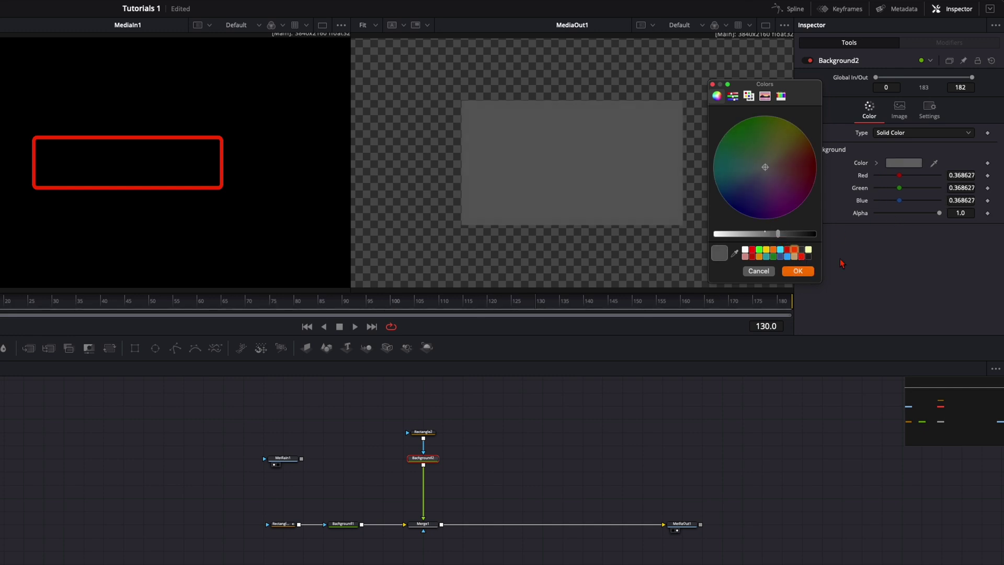
key("Return")
left_click_drag(939, 213, 888, 214)
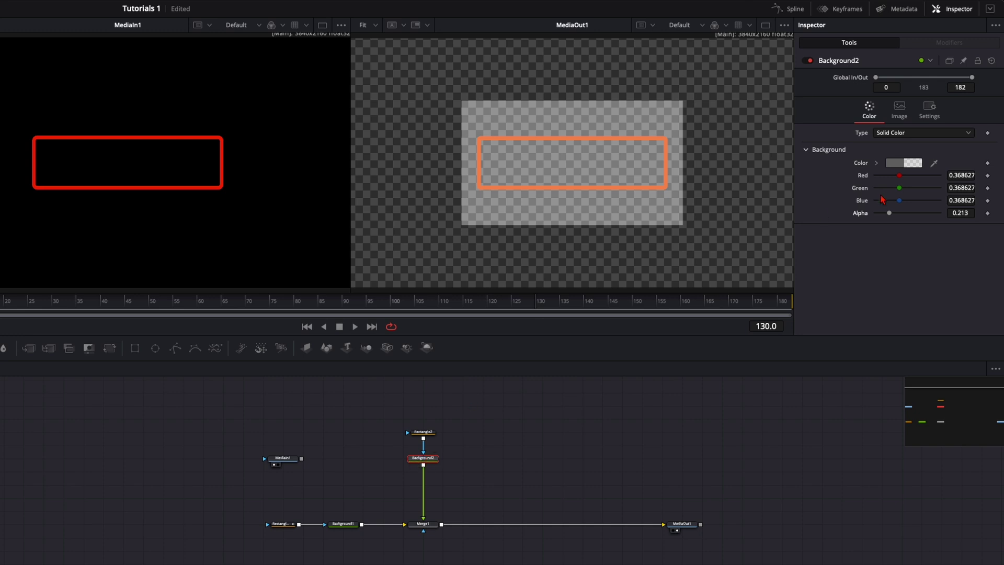
left_click(424, 432)
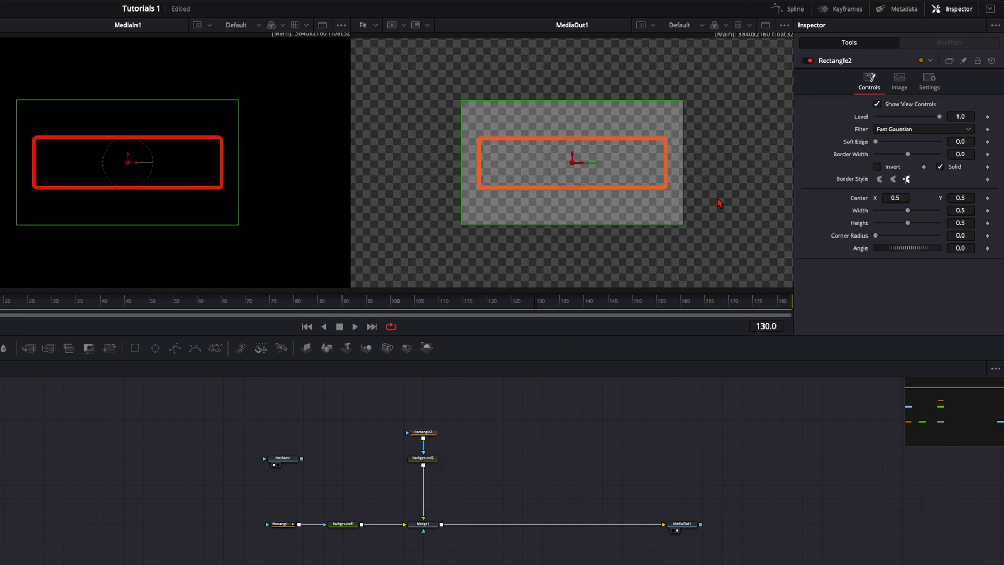
Step: Shrink Rectangle2's mask so the translucent grey box fits the red outline, previewing around frame 139
left_click_drag(682, 231, 665, 191)
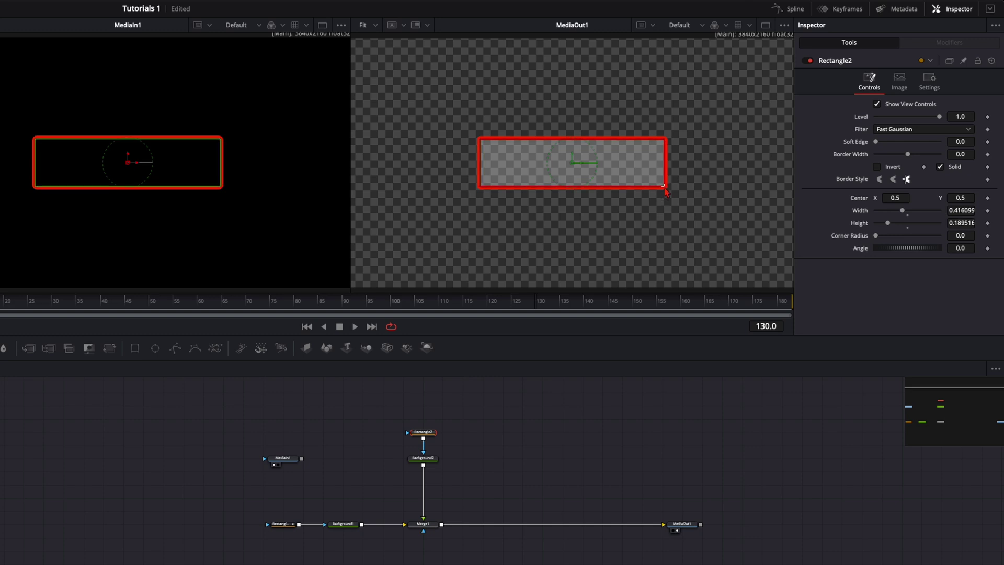
left_click(598, 467)
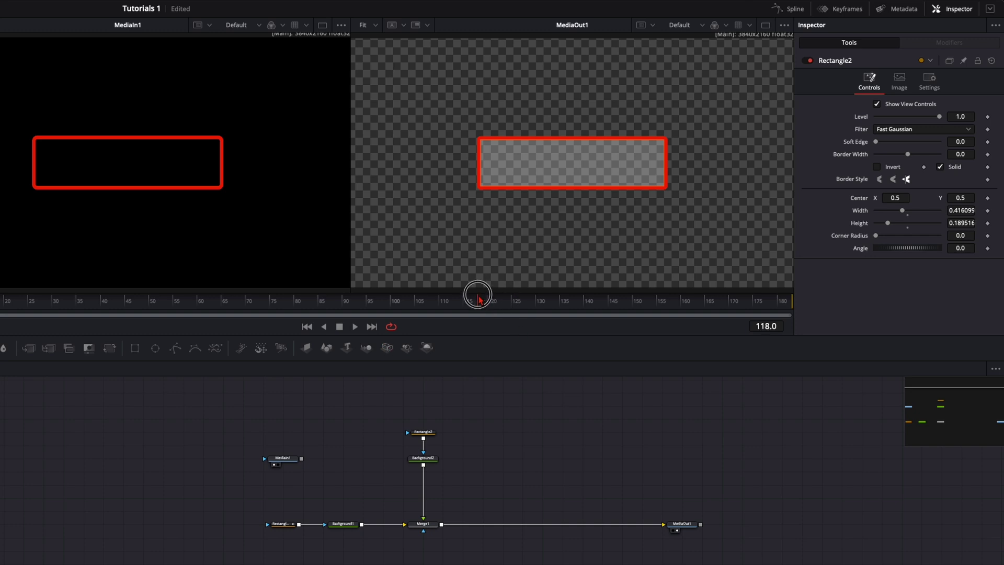
left_click_drag(479, 299, 582, 308)
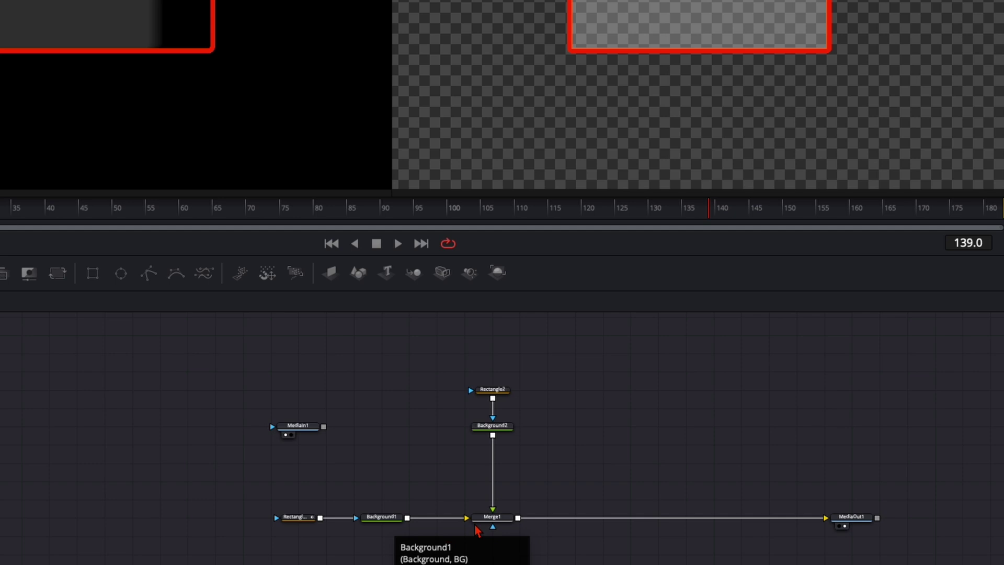
Step: Swap Merge1's foreground and background inputs, then check frames 134 to 155
left_click(506, 523)
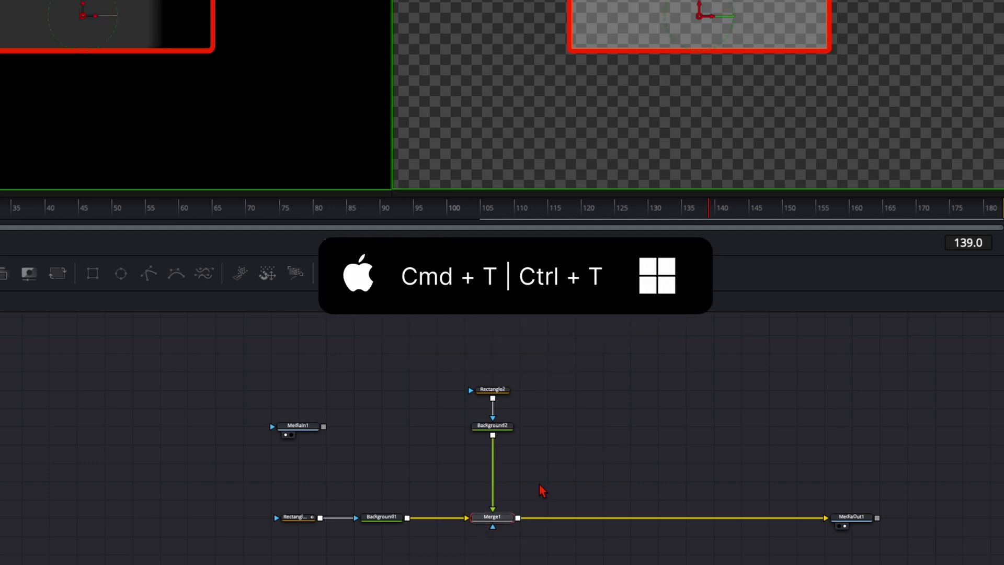
key("ctrl+t")
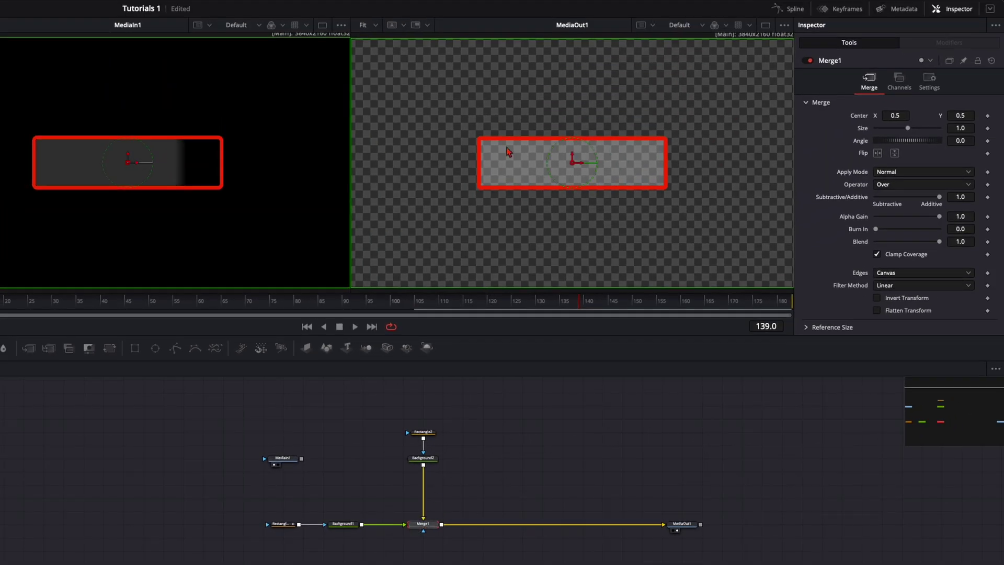
left_click_drag(515, 301, 648, 306)
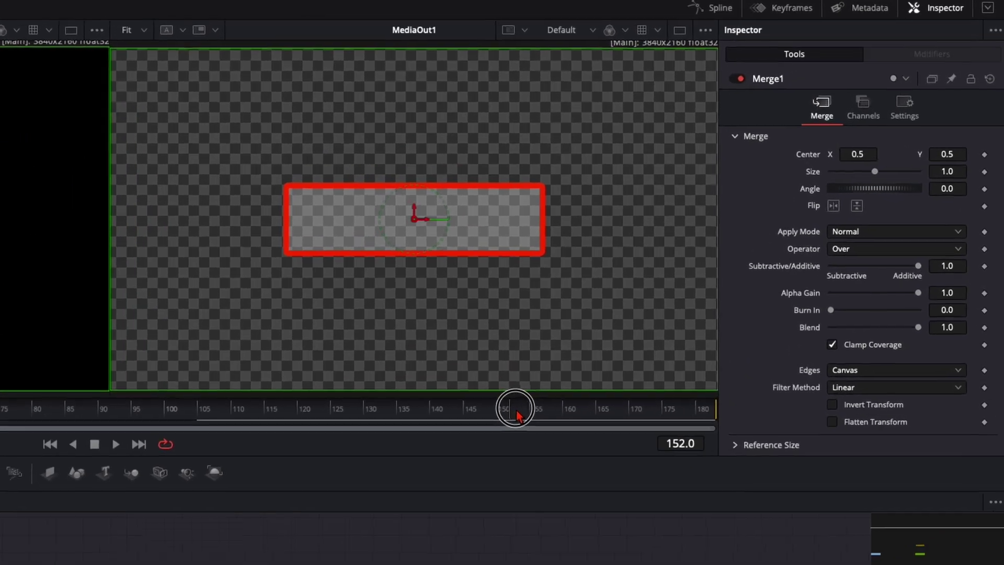
left_click_drag(517, 416, 530, 415)
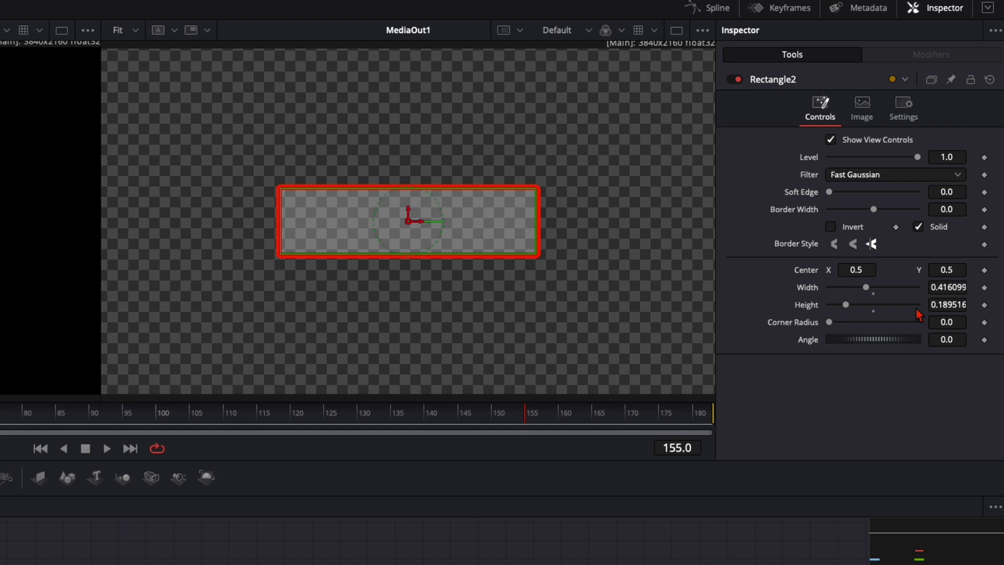
Step: Add Center and Width keyframes to Rectangle2 at frame 155, undoing a trial adjustment
left_click(985, 271)
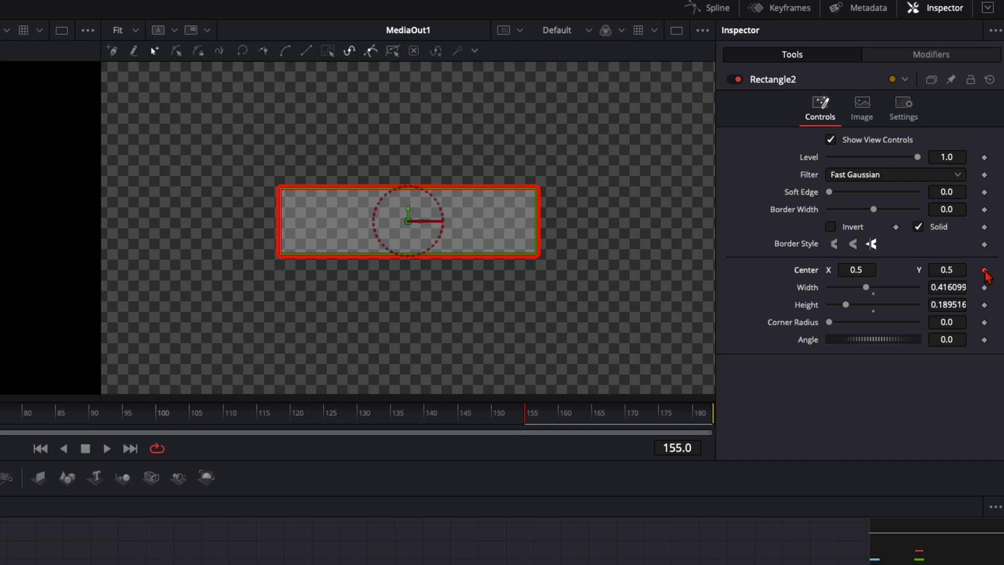
left_click(985, 287)
left_click_drag(956, 293, 636, 285)
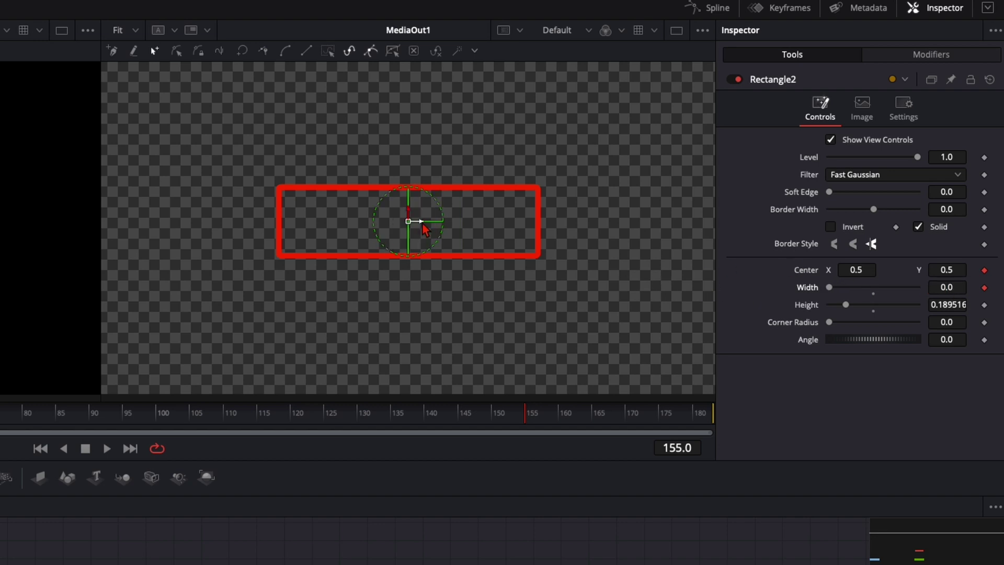
left_click_drag(421, 226, 294, 225)
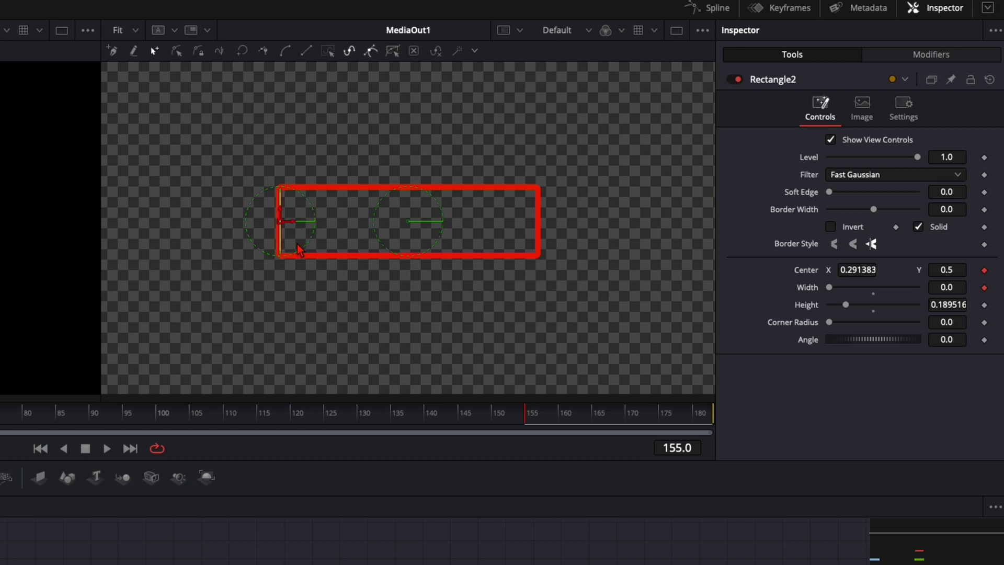
key("ctrl+z")
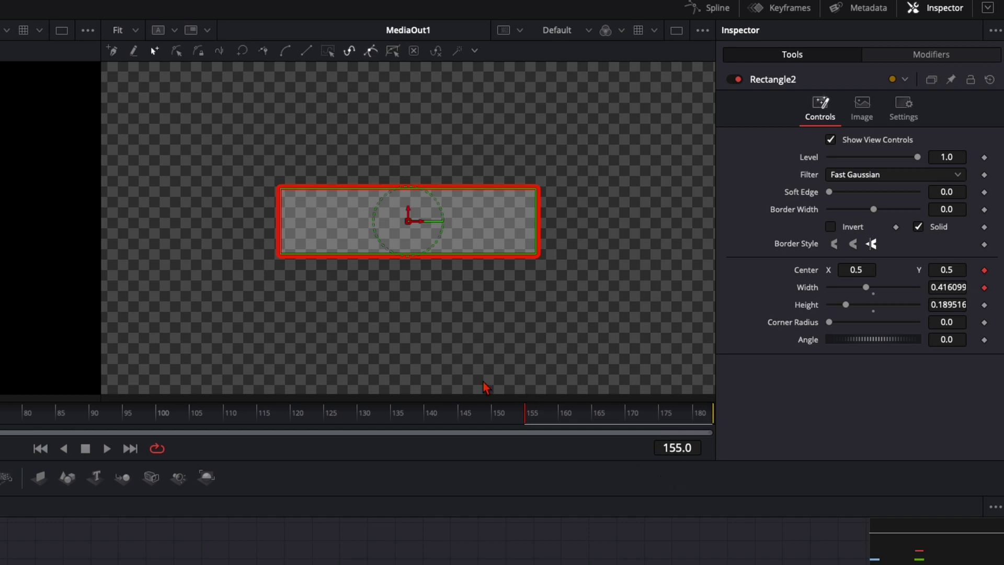
Step: At frame 130, set Rectangle2's Width to 0 and Center X to 0.291, then preview the animation
left_click_drag(523, 416, 360, 415)
left_click_drag(968, 291, 549, 298)
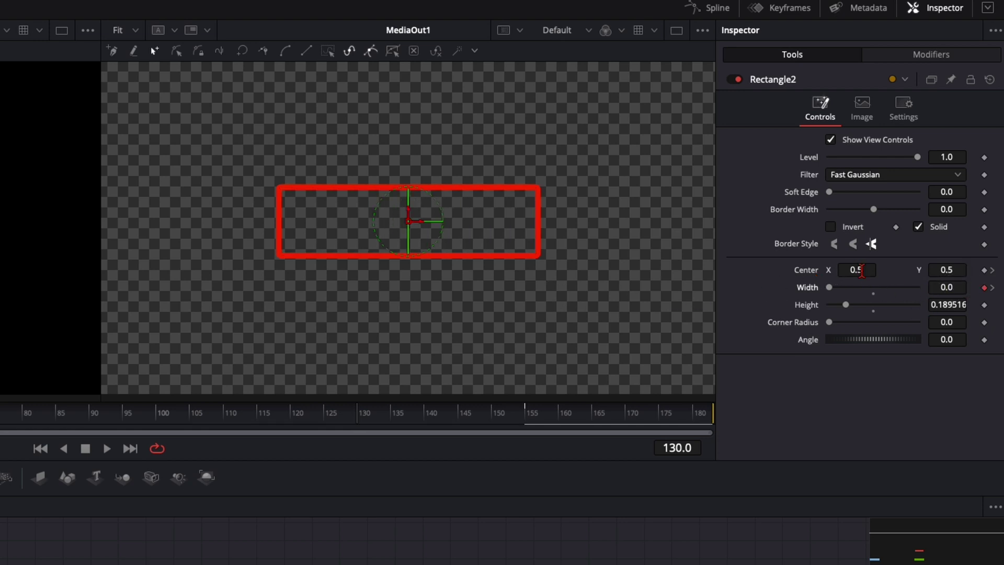
left_click_drag(862, 270, 717, 267)
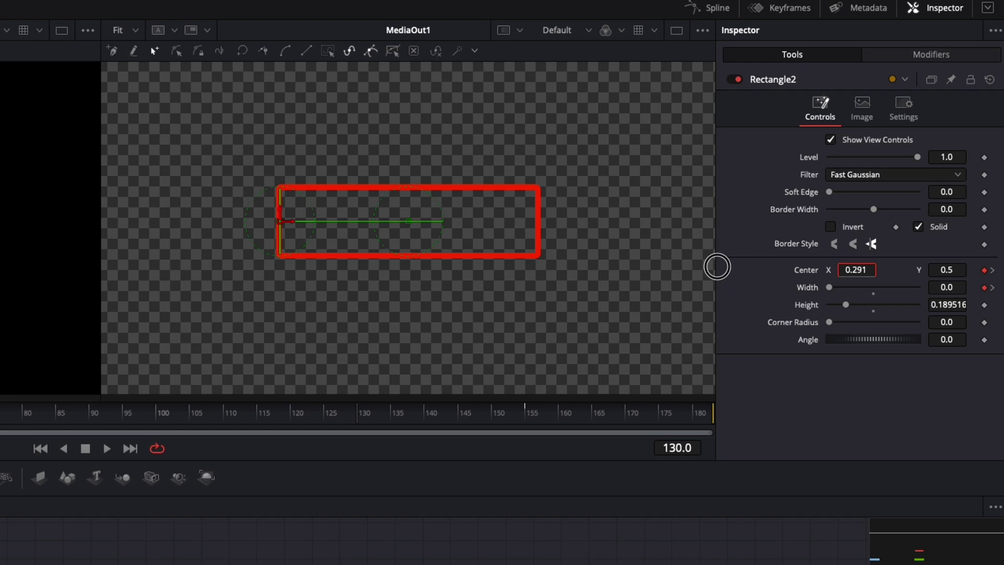
left_click_drag(365, 416, 656, 421)
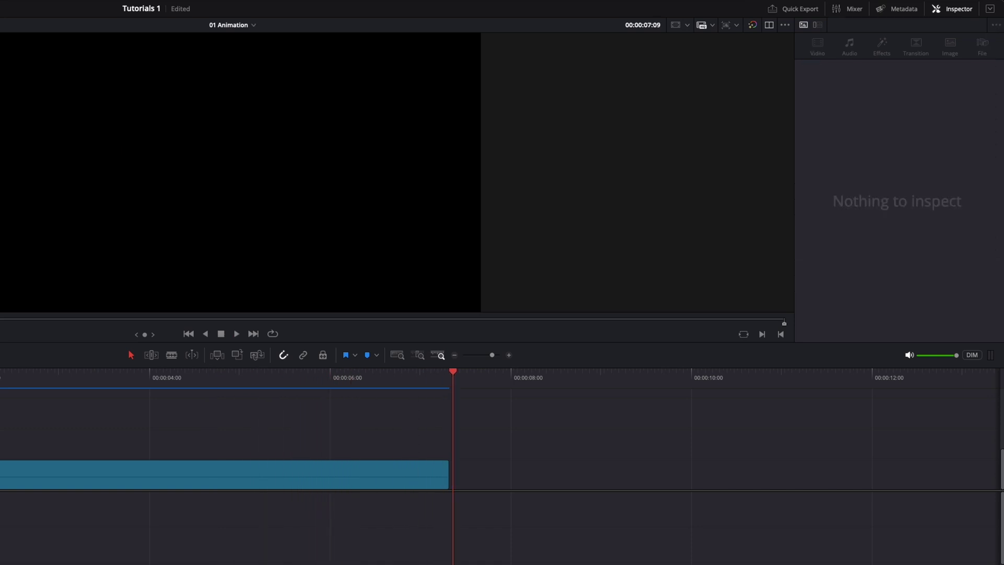
Step: Return to the timeline start, select the Fusion Composition clip and open it in Fusion
key("Home")
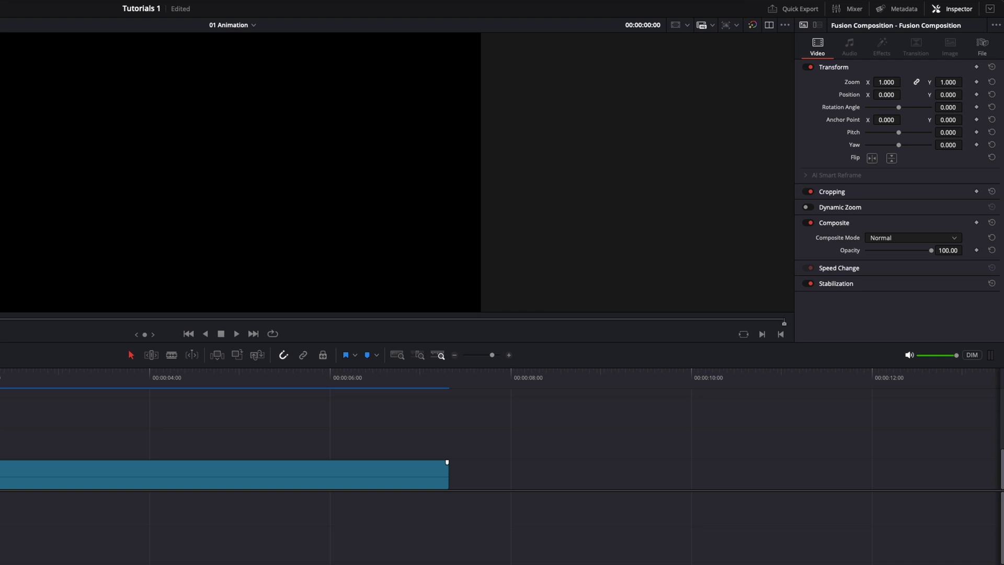
key("shift+v")
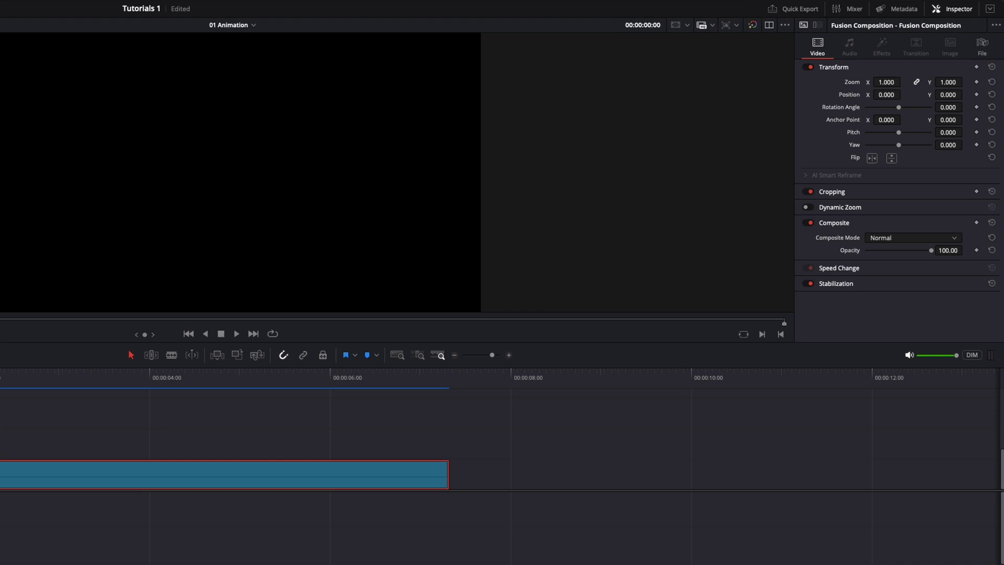
key("shift+5")
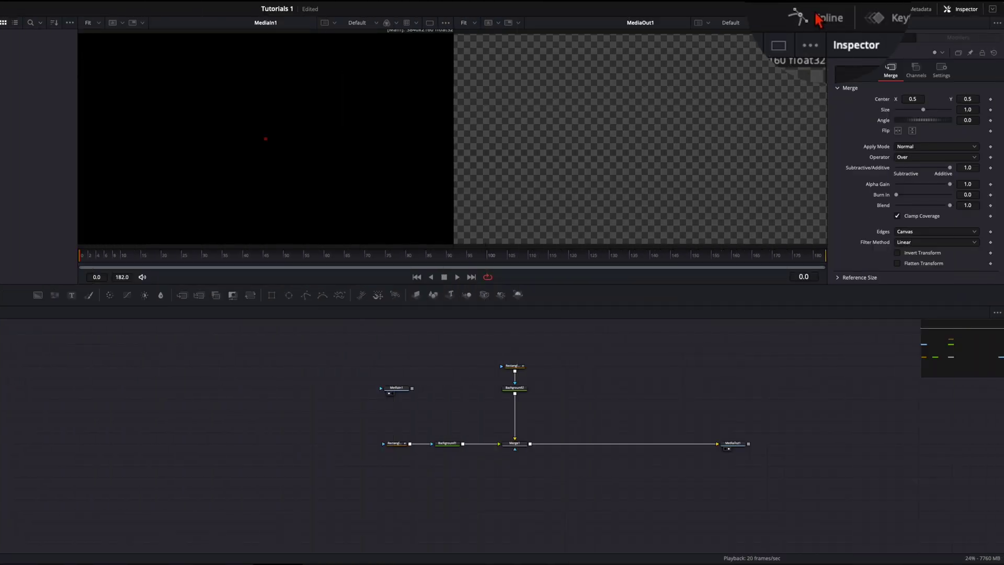
Step: Show Rectangle2 and Rectangle1 curves in the Spline editor, zoomed to fit
left_click(818, 20)
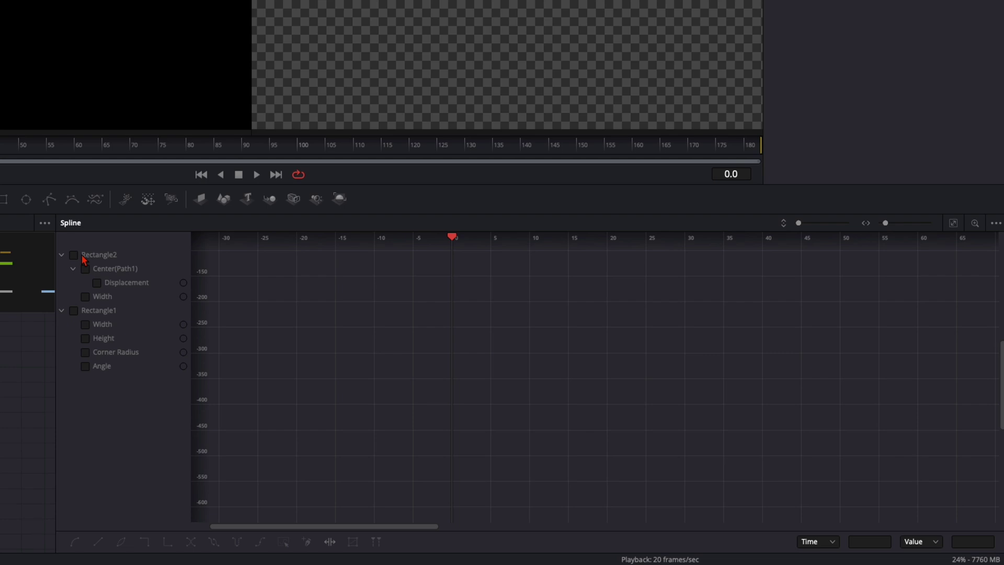
left_click(322, 336)
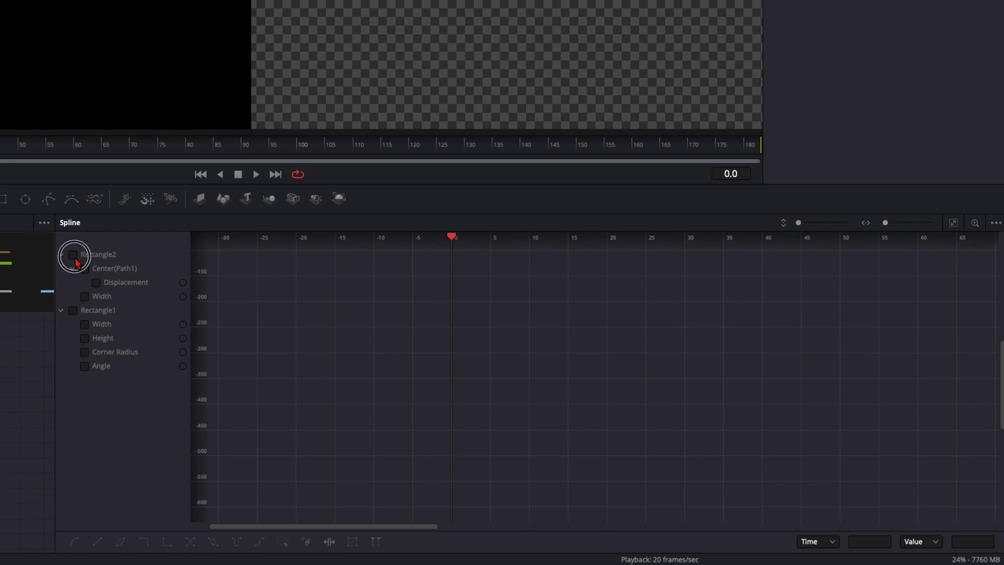
left_click(73, 311)
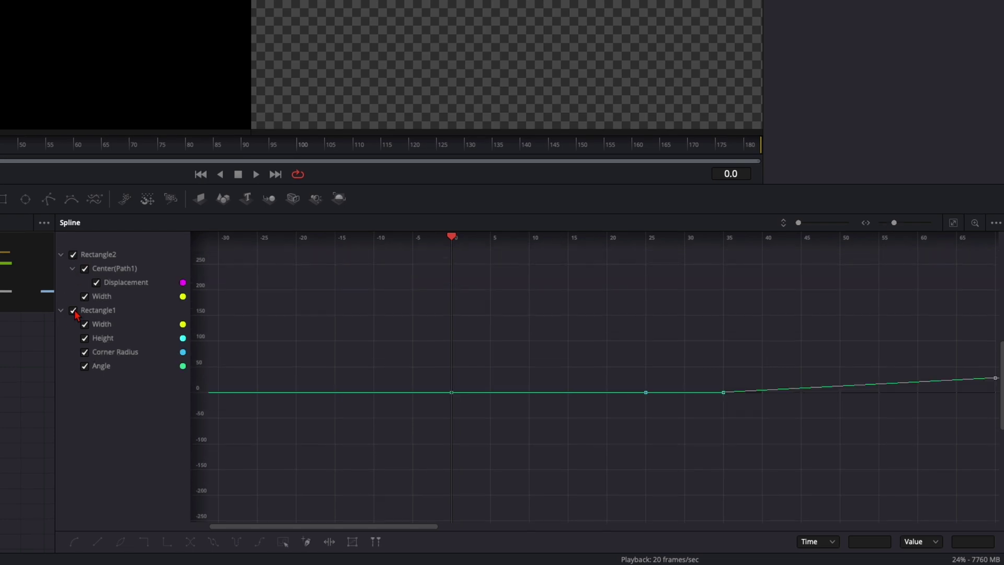
left_click(954, 223)
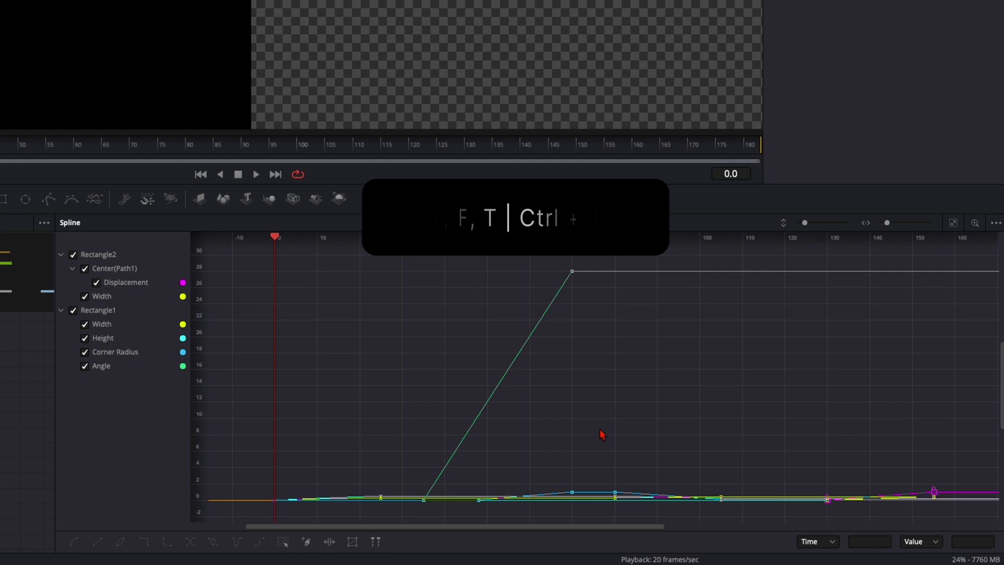
Step: Smooth all keyframes into eased curves and raise Ease In to 85
key("ctrl+a")
key("f")
key("t")
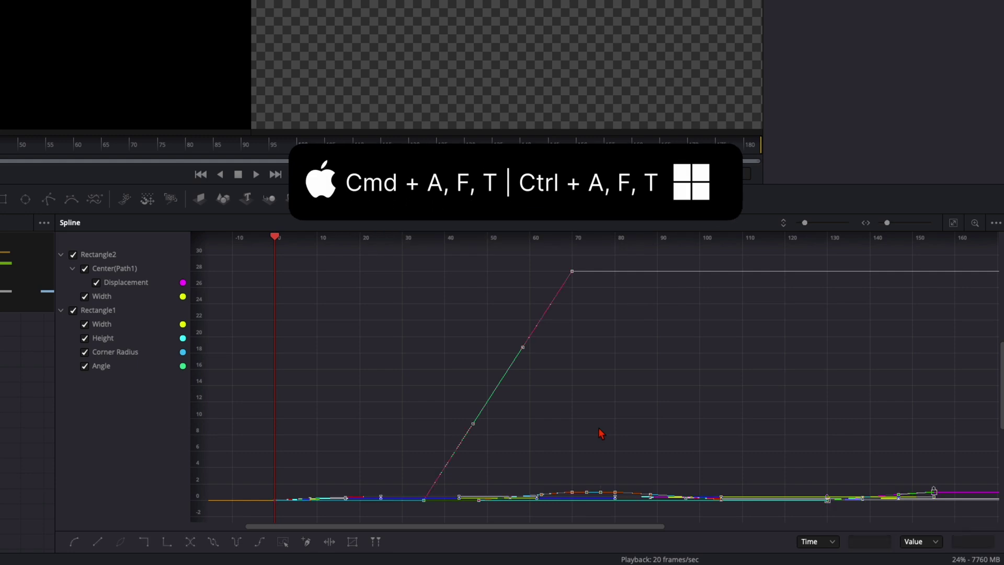
key("f")
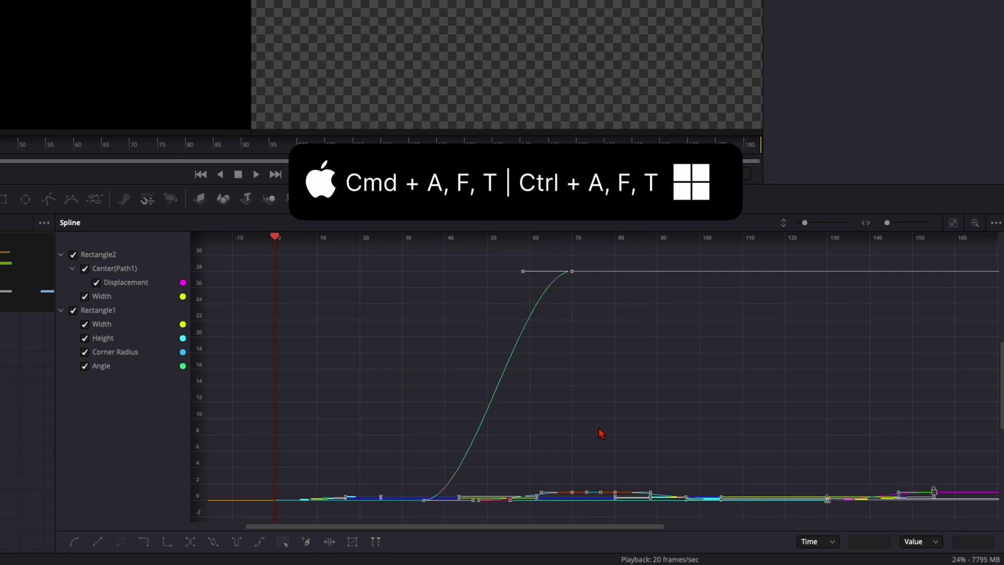
key("t")
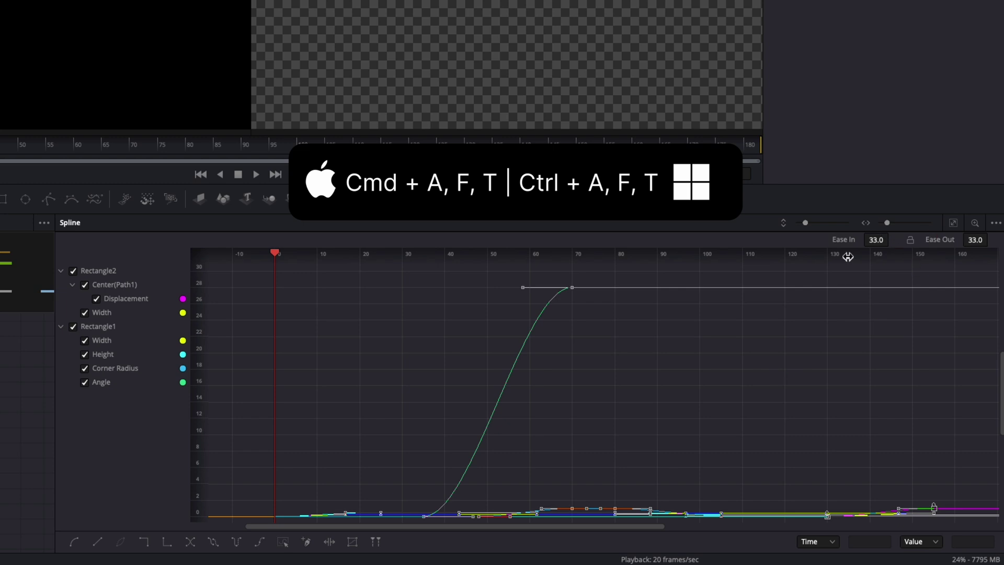
left_click_drag(878, 240, 183, 199)
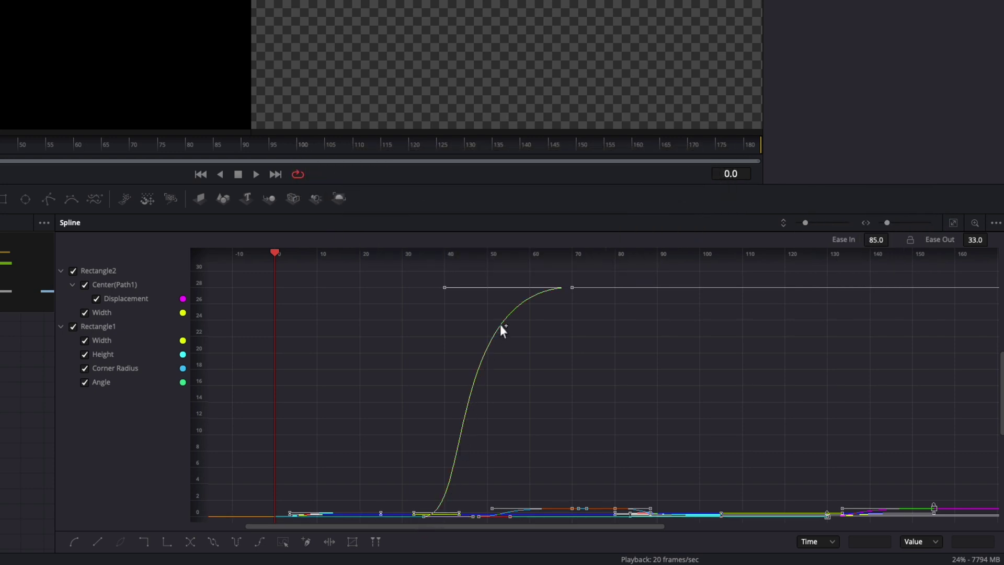
left_click(547, 296)
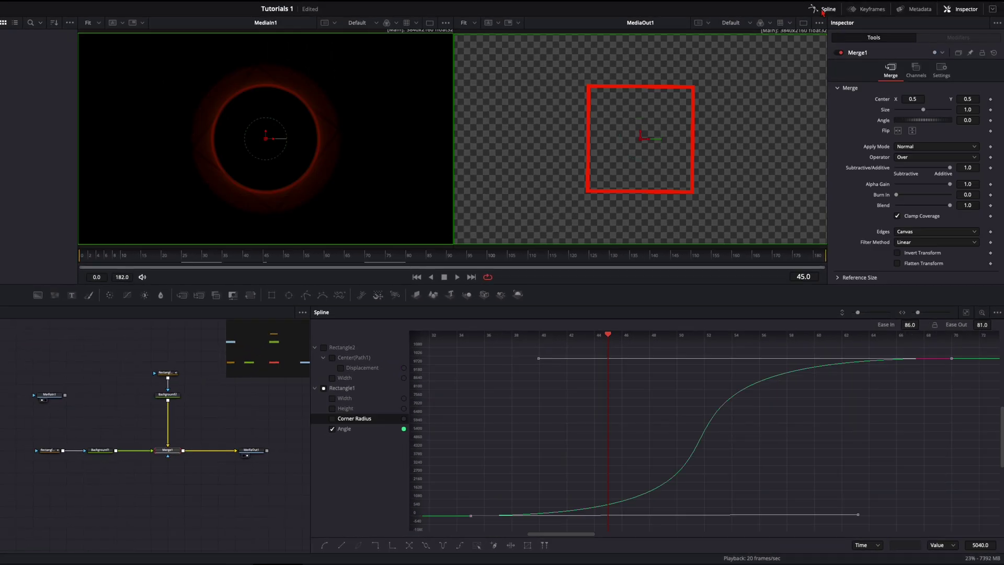
Step: Enable Rectangle1's motion blur at Quality 10 with a wider shutter angle
left_click(823, 10)
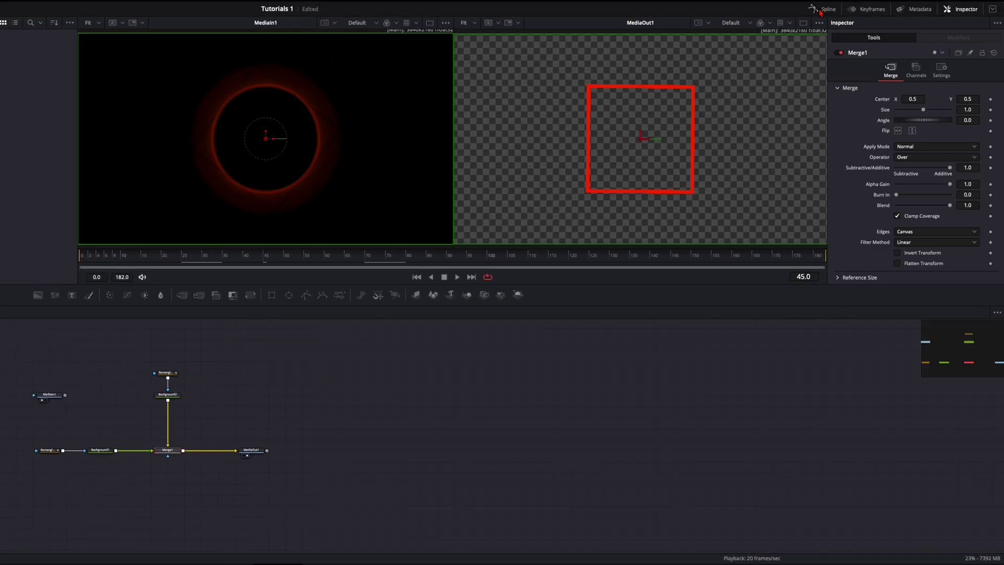
left_click(281, 370)
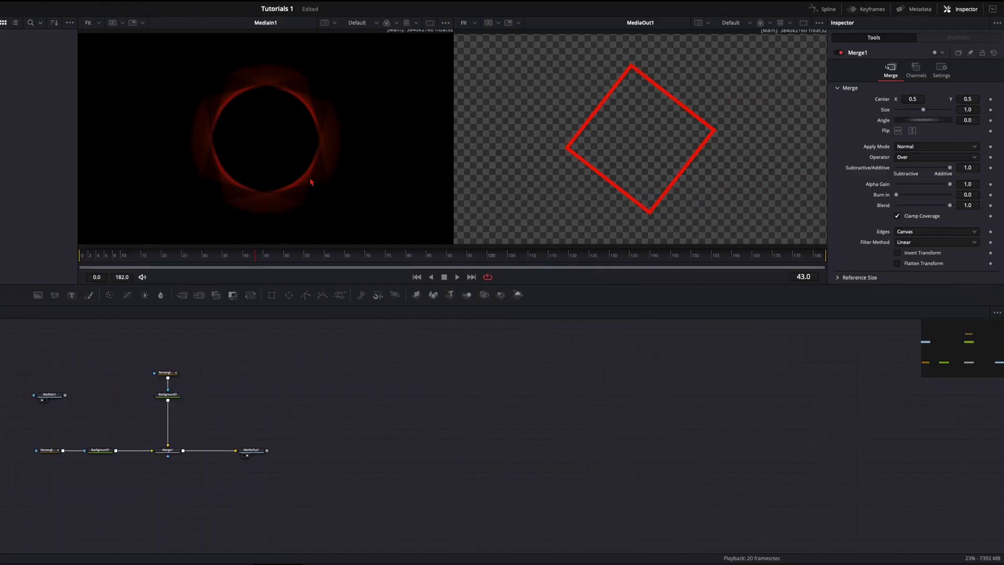
left_click(50, 451)
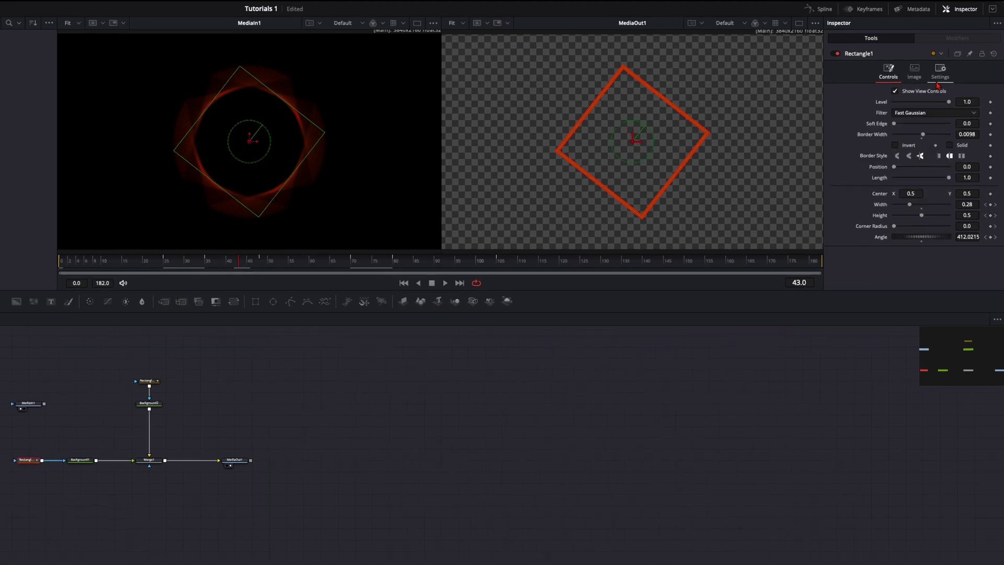
left_click(942, 70)
left_click(860, 133)
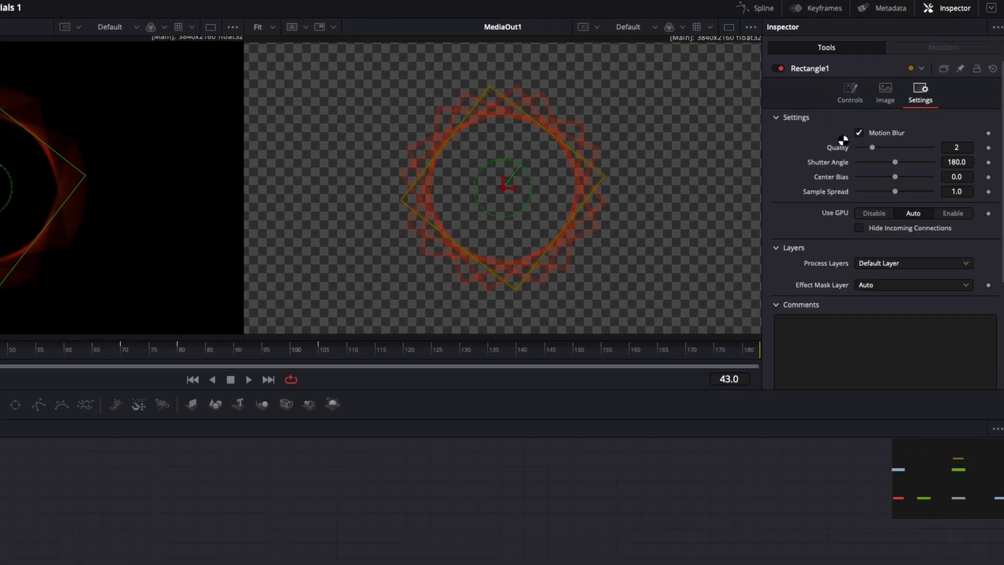
left_click_drag(872, 147, 944, 173)
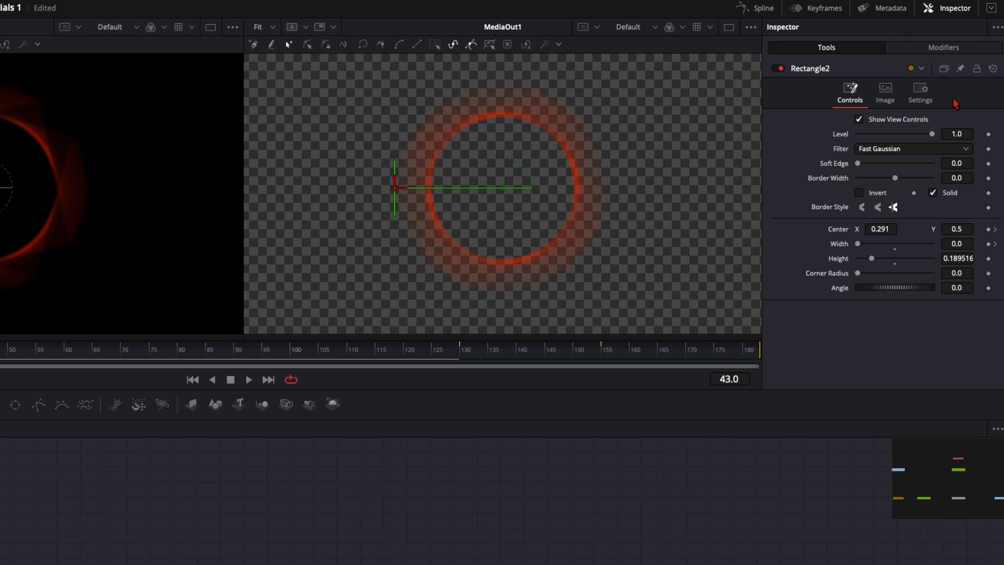
Step: Enable Rectangle2's motion blur at Quality 10 with Shutter Angle 360
left_click(920, 97)
left_click(859, 132)
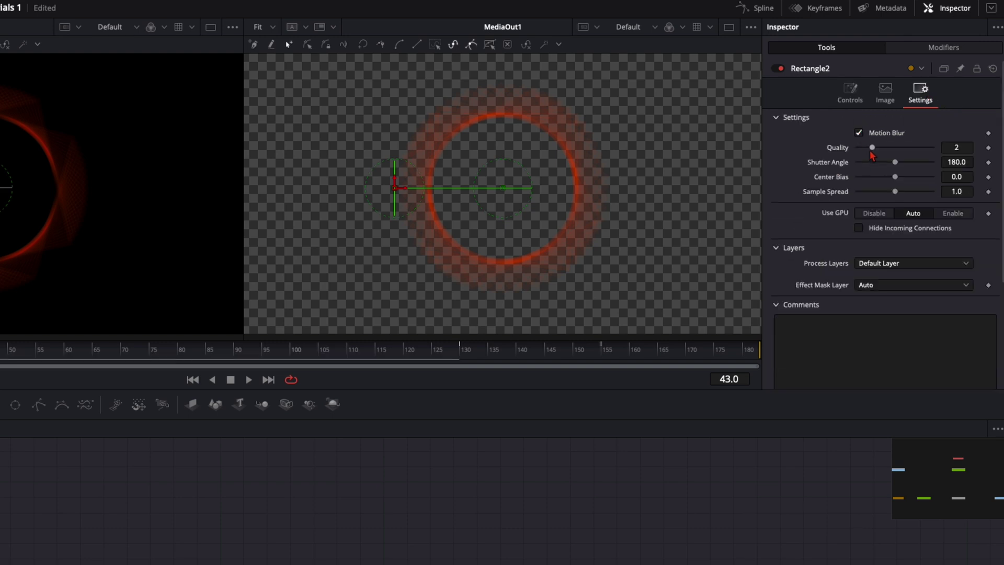
left_click(957, 147)
left_click_drag(895, 163, 937, 163)
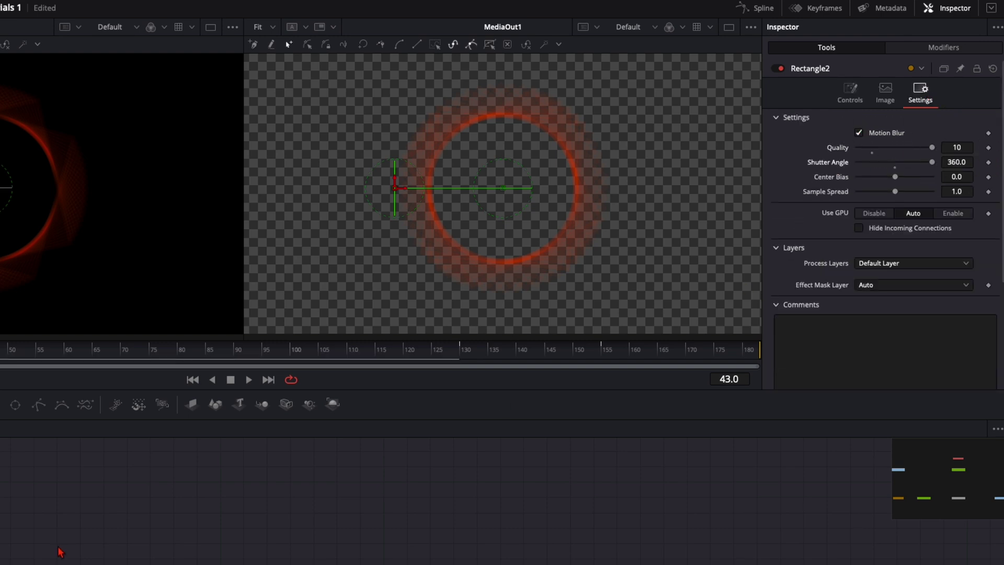